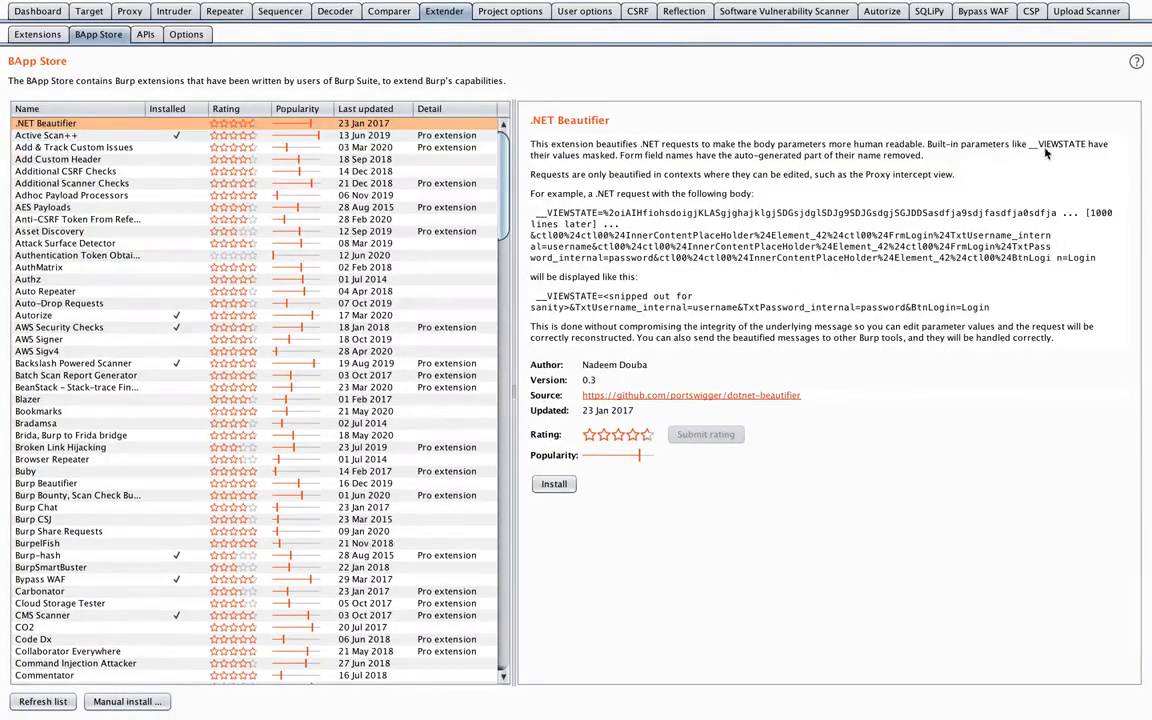
Examine the CSRF Scanner settings and the issue activity list on the dashboard.
{"action": "left_click", "coordinate": [636, 12]}
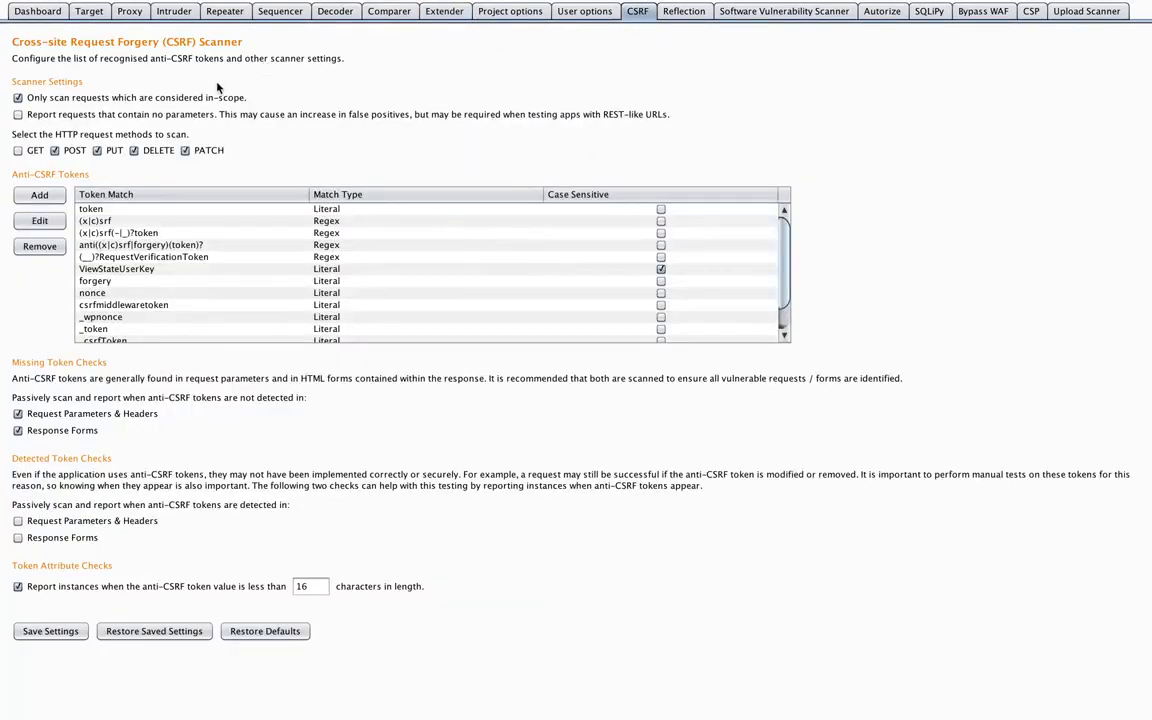
{"action": "left_click", "coordinate": [37, 10]}
{"action": "scroll", "coordinate": [760, 310], "scroll_direction": "down", "scroll_amount": 15}
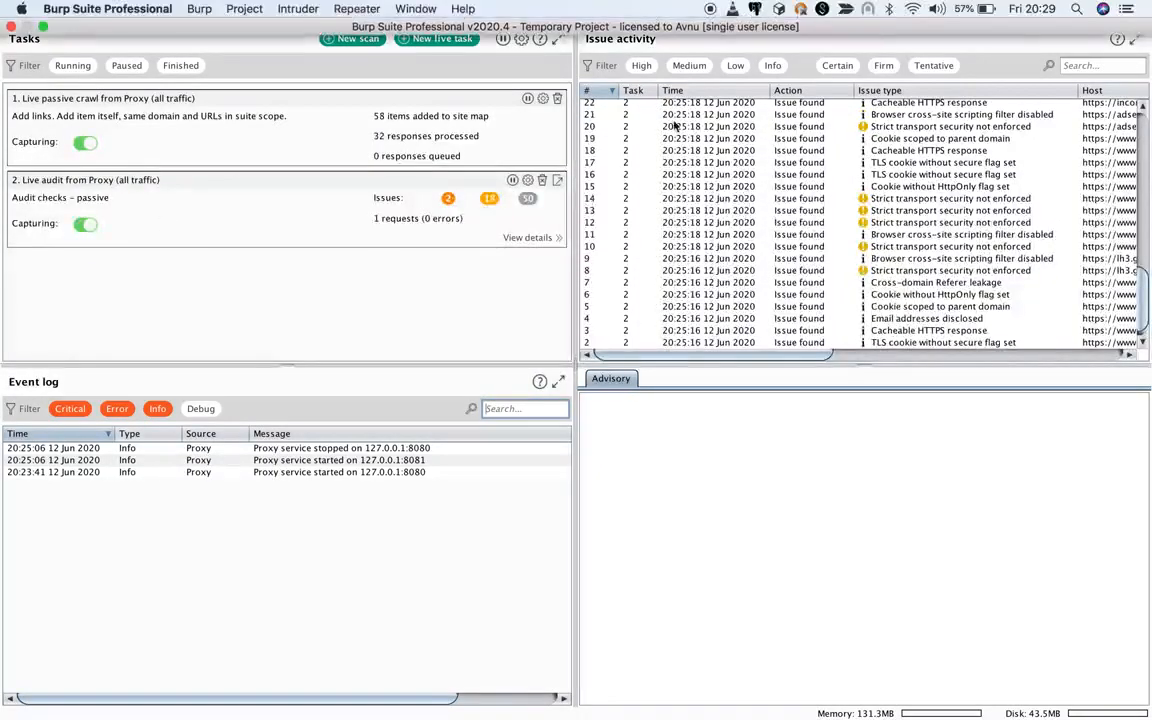
{"action": "left_click", "coordinate": [637, 11]}
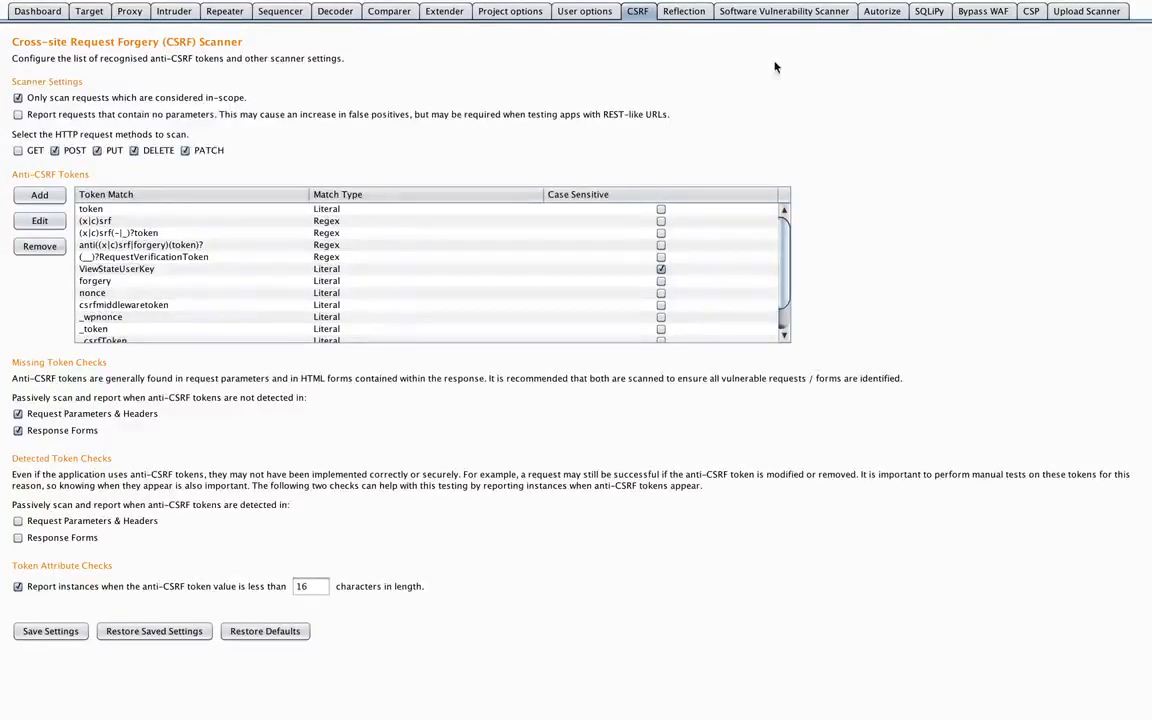
Look through the list of loaded Burp extensions, including CSRF Scanner and Software Vulnerability Scanner.
{"action": "left_click", "coordinate": [438, 10]}
{"action": "left_click", "coordinate": [40, 34]}
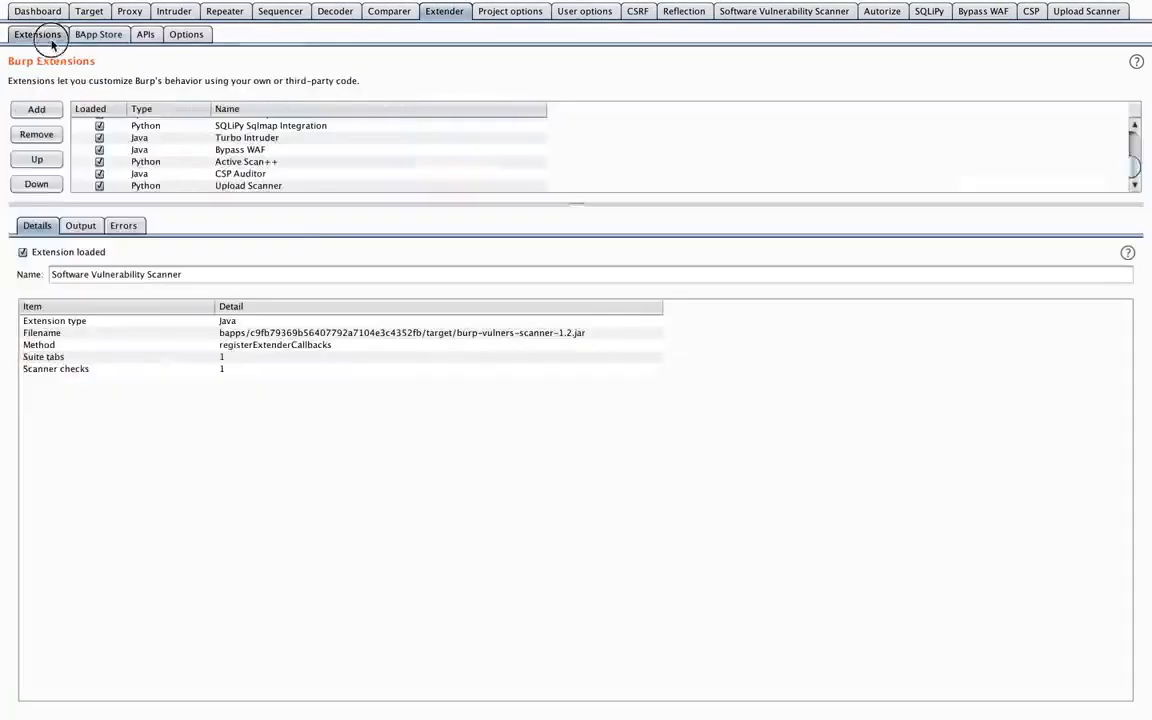
{"action": "scroll", "coordinate": [265, 160], "scroll_direction": "up", "scroll_amount": 5}
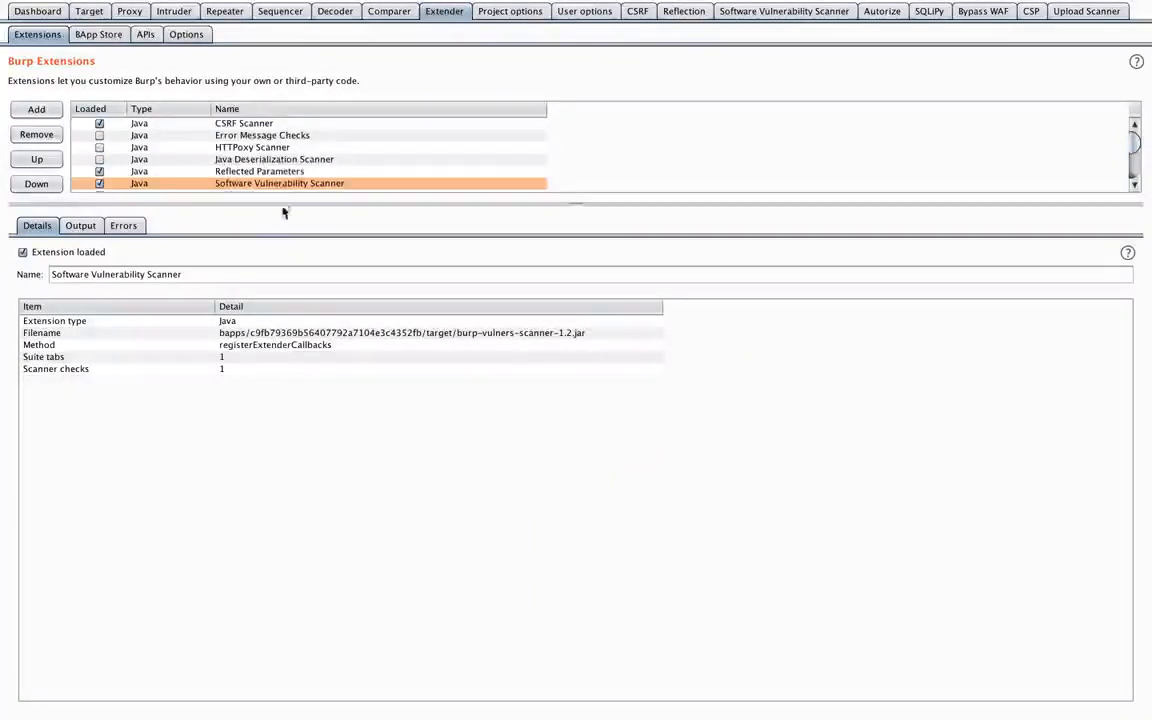
Compare the BApp Store descriptions of Software Vulnerability Scanner and Software Version Reporter.
{"action": "left_click", "coordinate": [98, 34]}
{"action": "scroll", "coordinate": [150, 185], "scroll_direction": "down", "scroll_amount": 10}
{"action": "scroll", "coordinate": [150, 185], "scroll_direction": "down", "scroll_amount": 10}
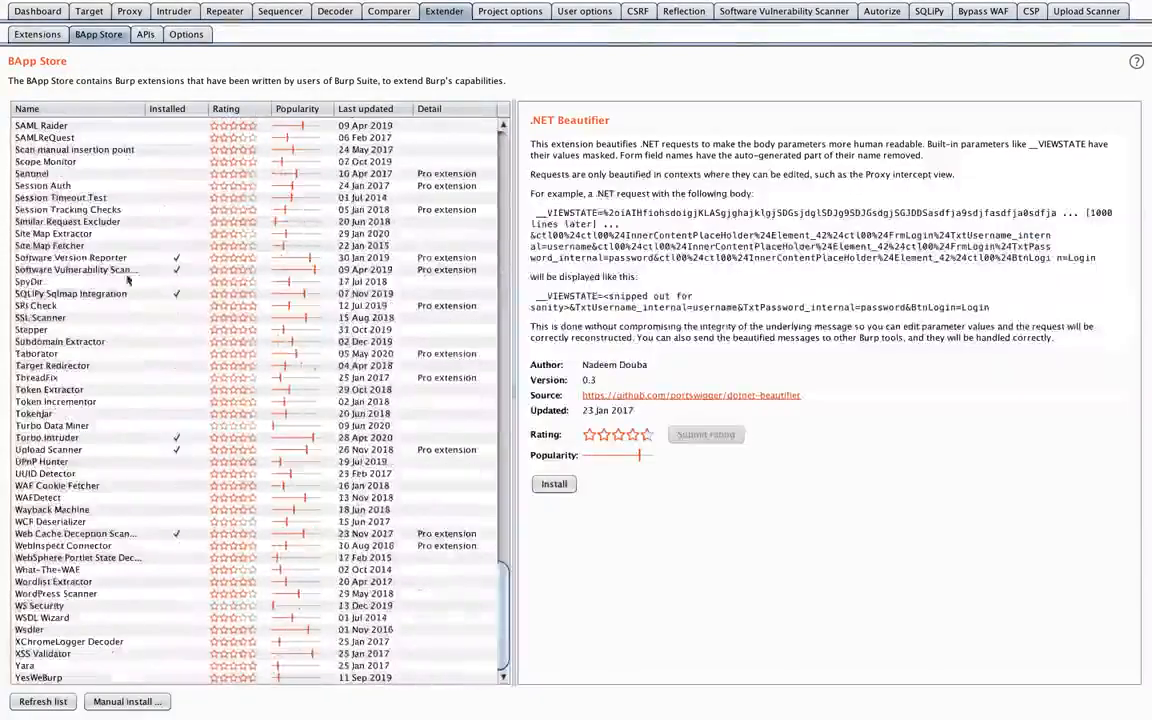
{"action": "scroll", "coordinate": [110, 342], "scroll_direction": "up", "scroll_amount": 2}
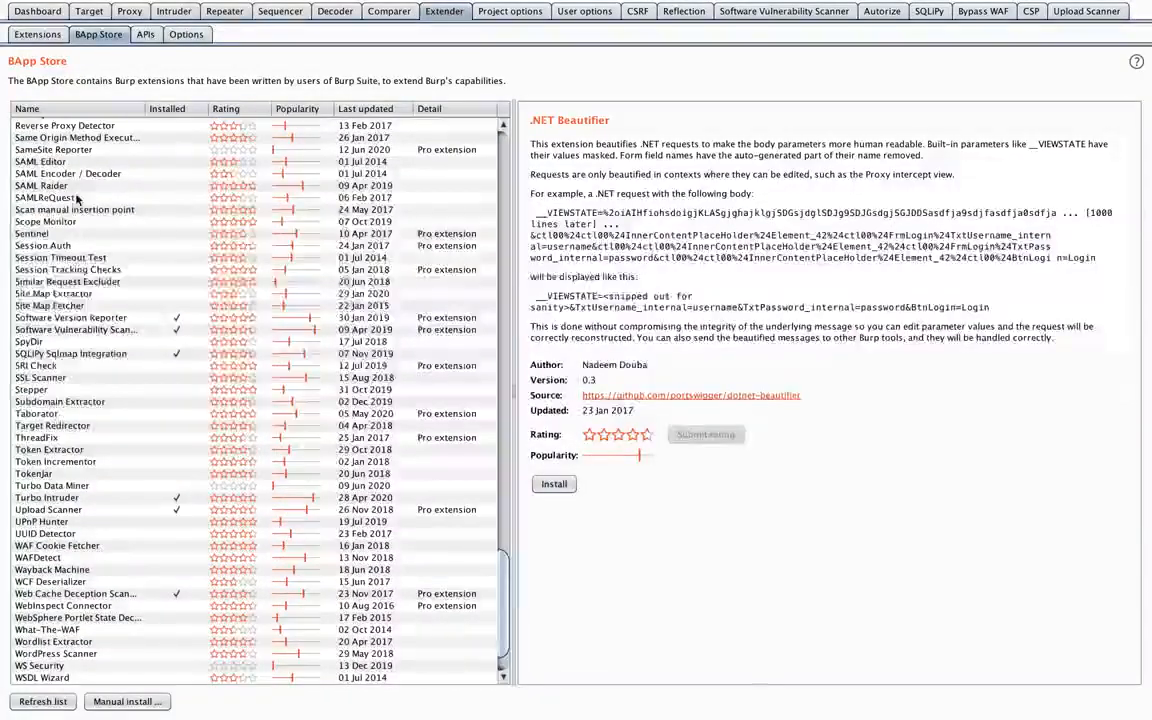
{"action": "left_click", "coordinate": [82, 330]}
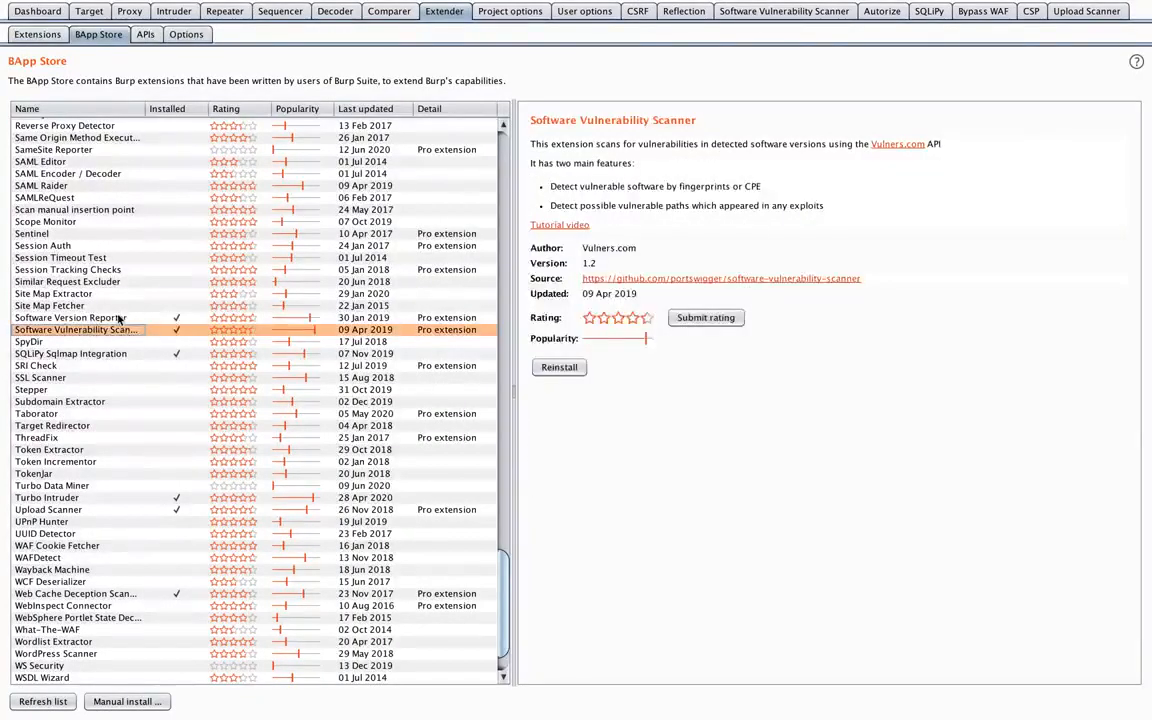
{"action": "left_click", "coordinate": [118, 318]}
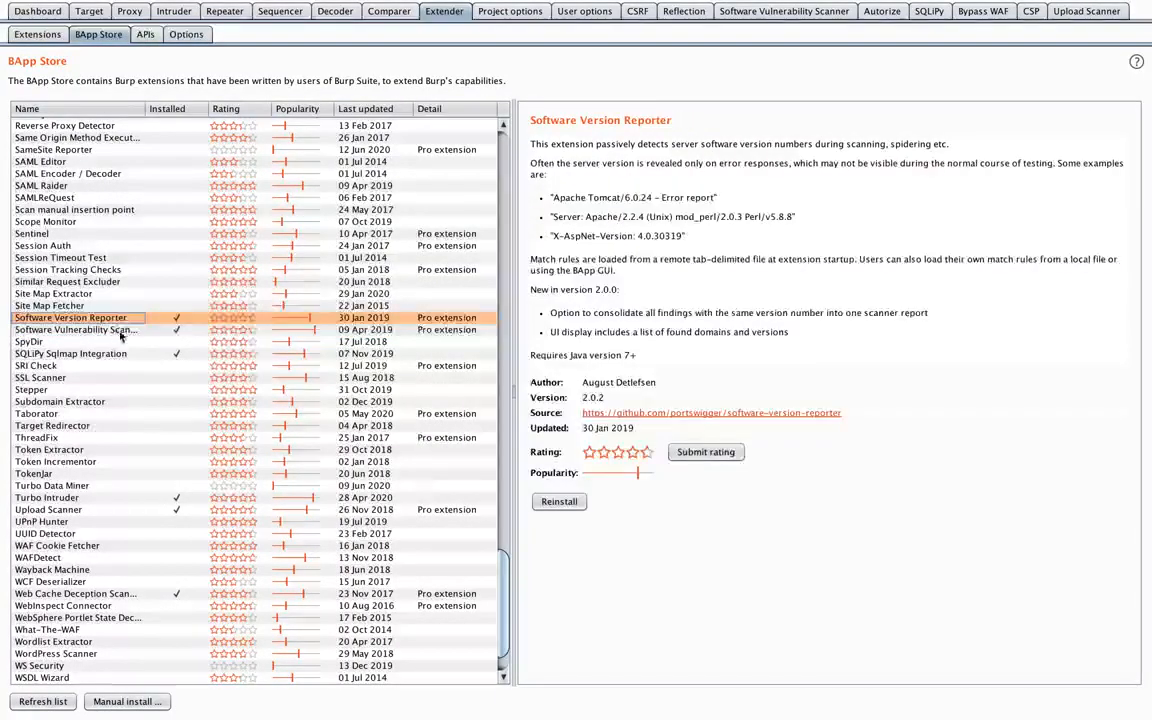
{"action": "left_click", "coordinate": [120, 330]}
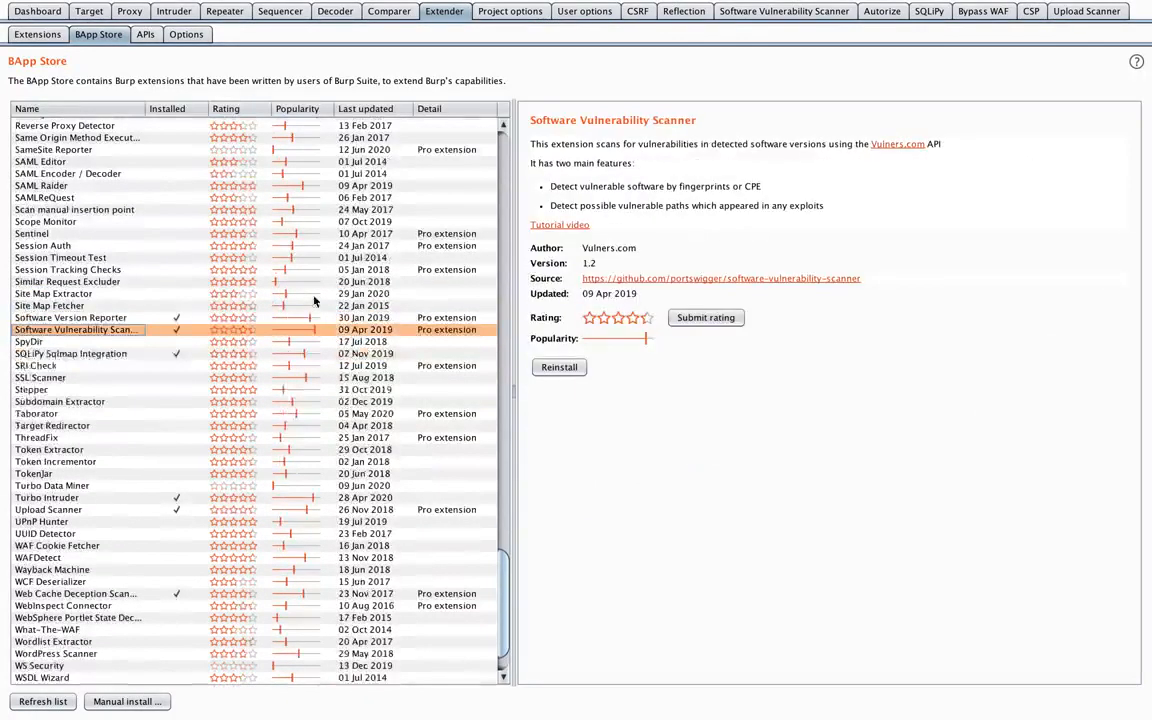
{"action": "left_click", "coordinate": [94, 318]}
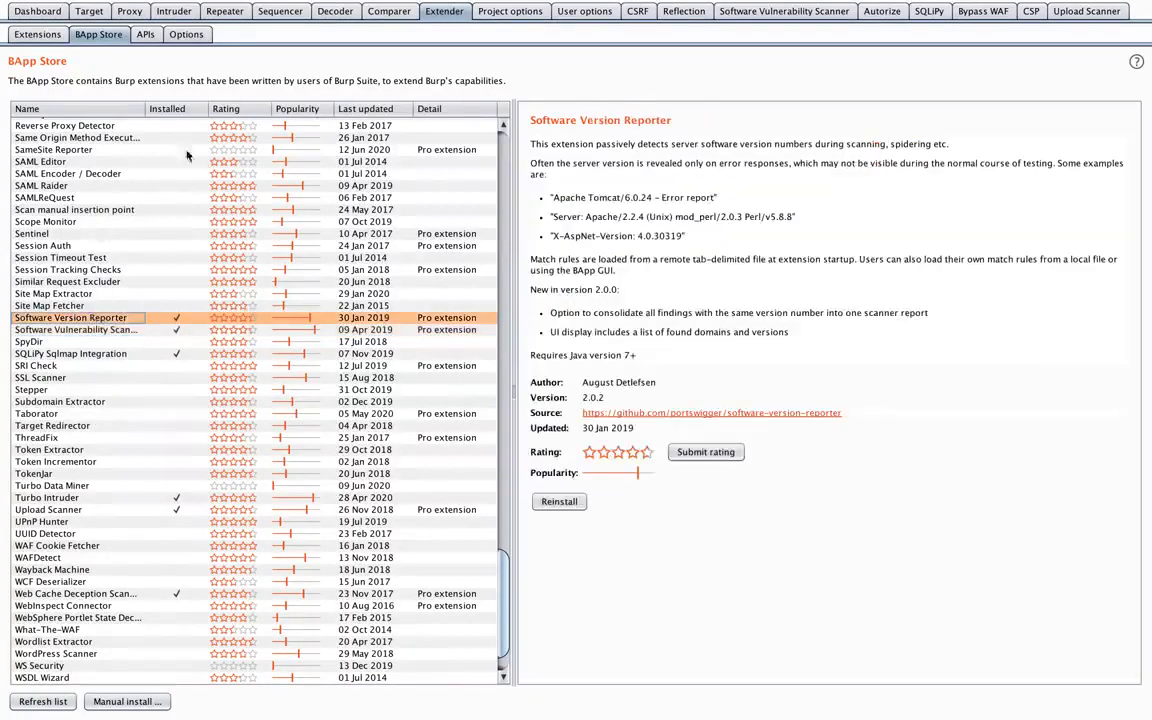
Find Retire.js in the BApp Store and read its description.
{"action": "scroll", "coordinate": [256, 265], "scroll_direction": "up", "scroll_amount": 1}
{"action": "scroll", "coordinate": [255, 265], "scroll_direction": "up", "scroll_amount": 11}
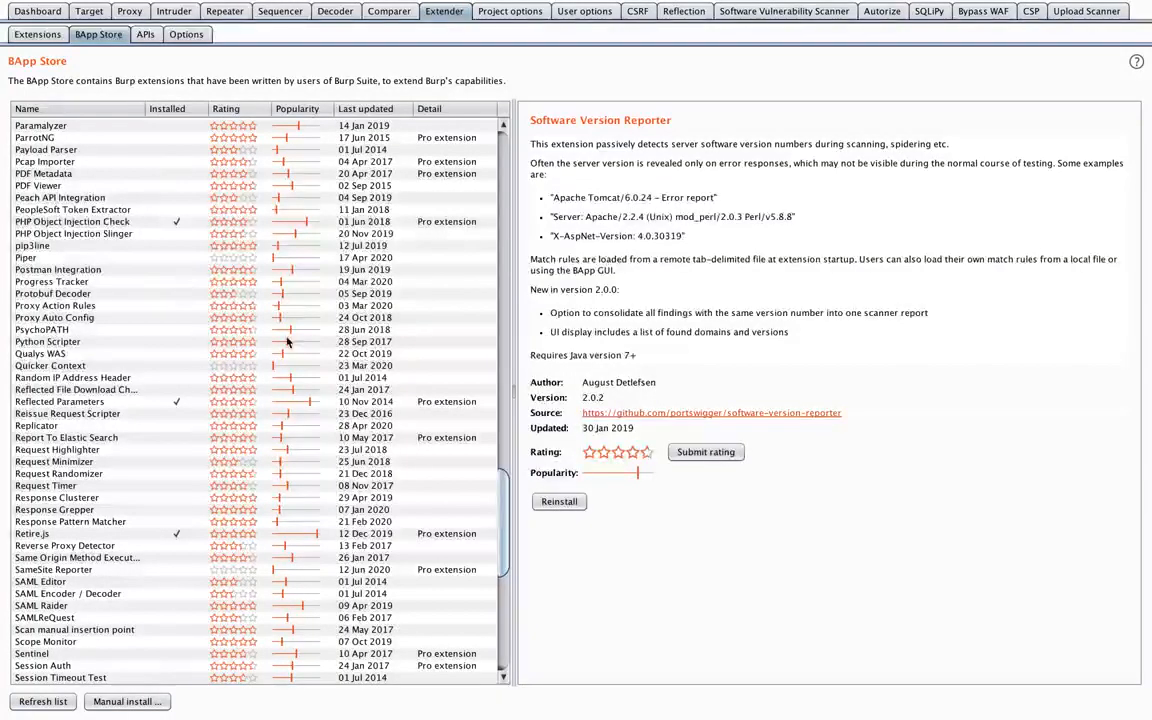
{"action": "scroll", "coordinate": [130, 280], "scroll_direction": "down", "scroll_amount": 3}
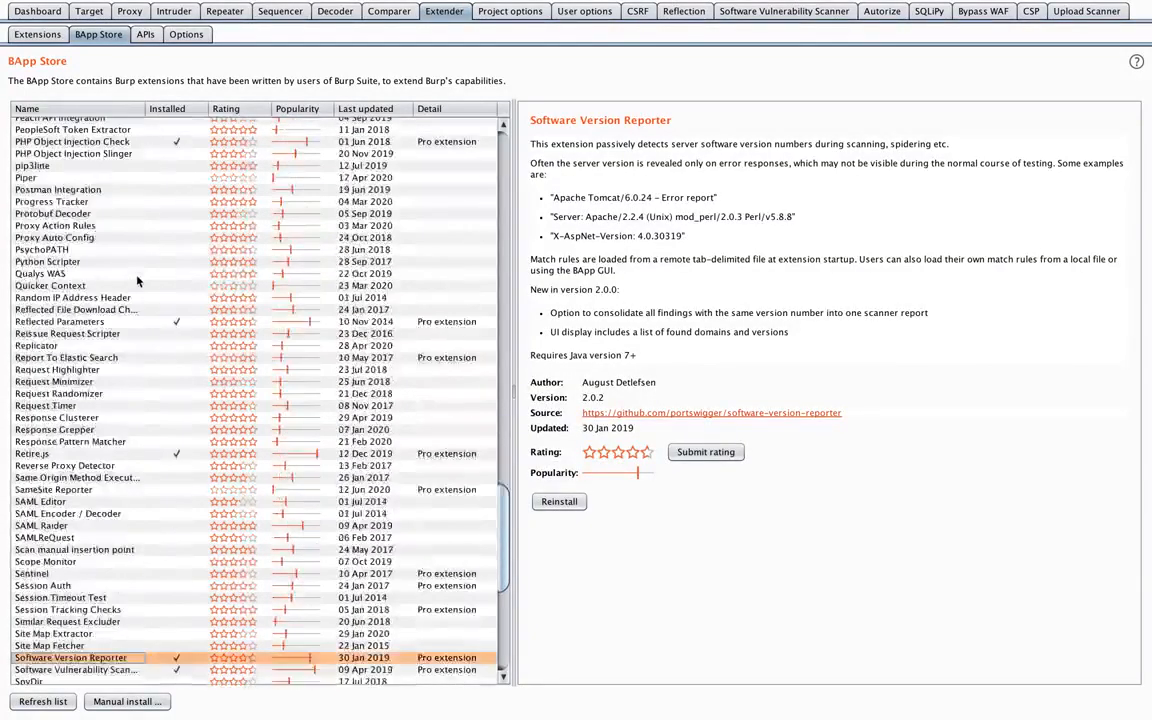
{"action": "left_click", "coordinate": [40, 453]}
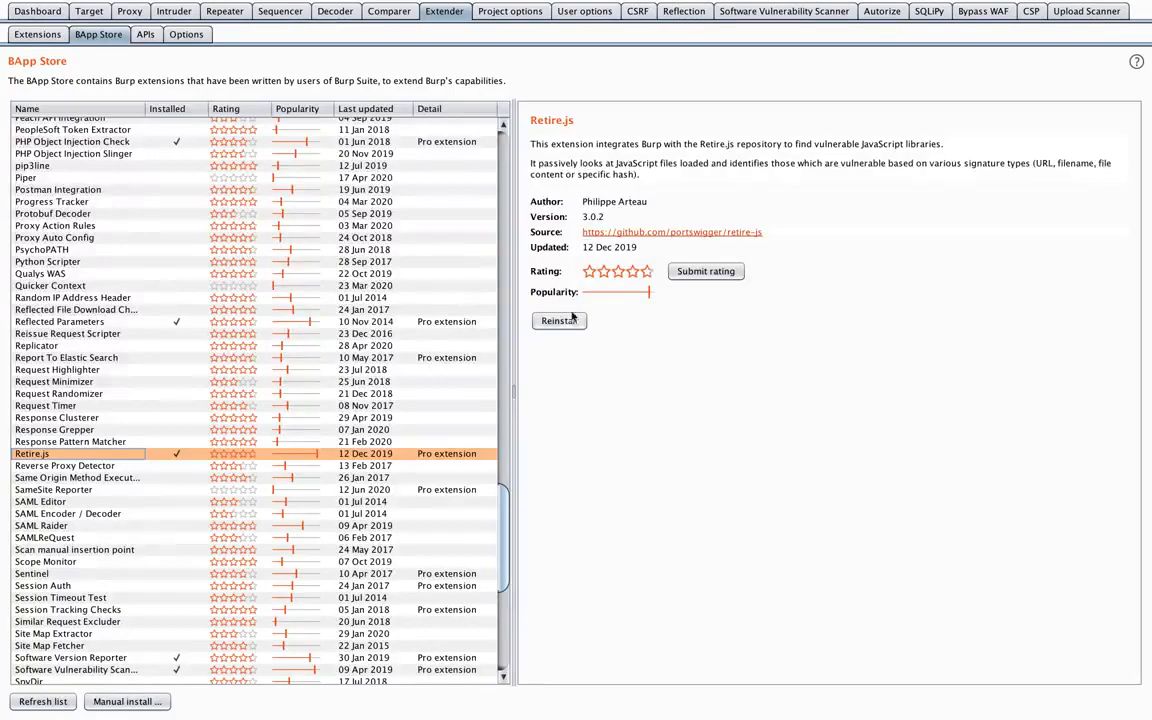
Find Active Scan++ in the BApp Store and read which checks it adds.
{"action": "scroll", "coordinate": [211, 152], "scroll_direction": "up", "scroll_amount": 20}
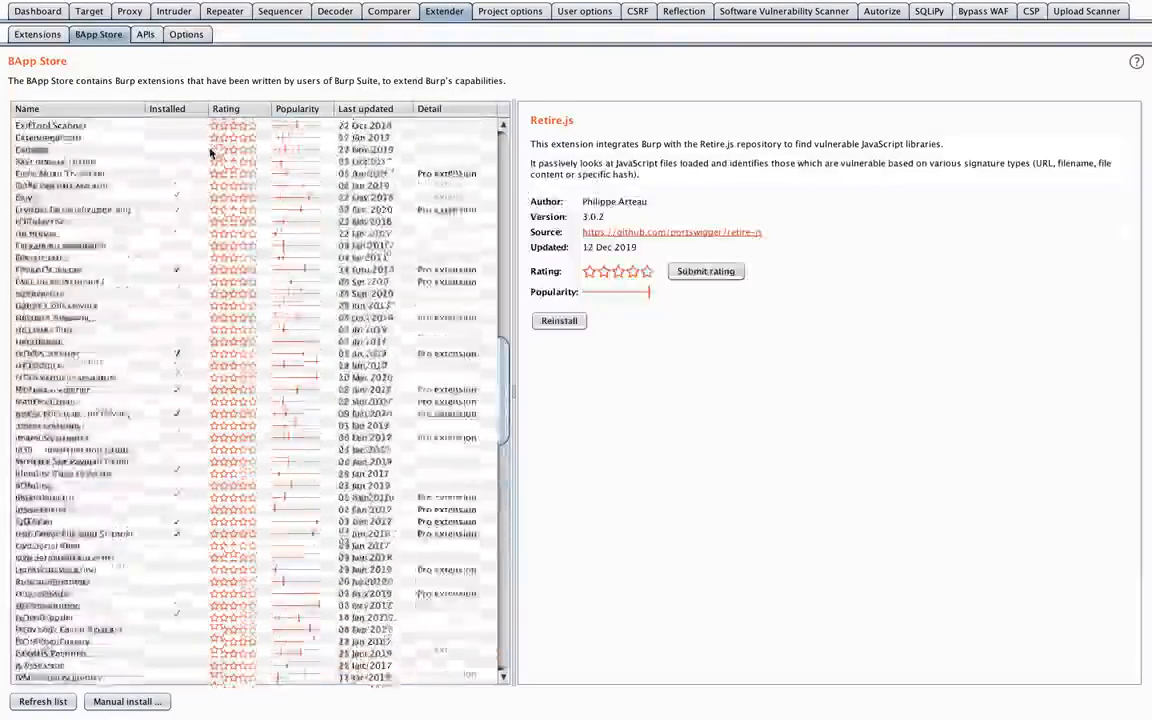
{"action": "scroll", "coordinate": [211, 152], "scroll_direction": "up", "scroll_amount": 8}
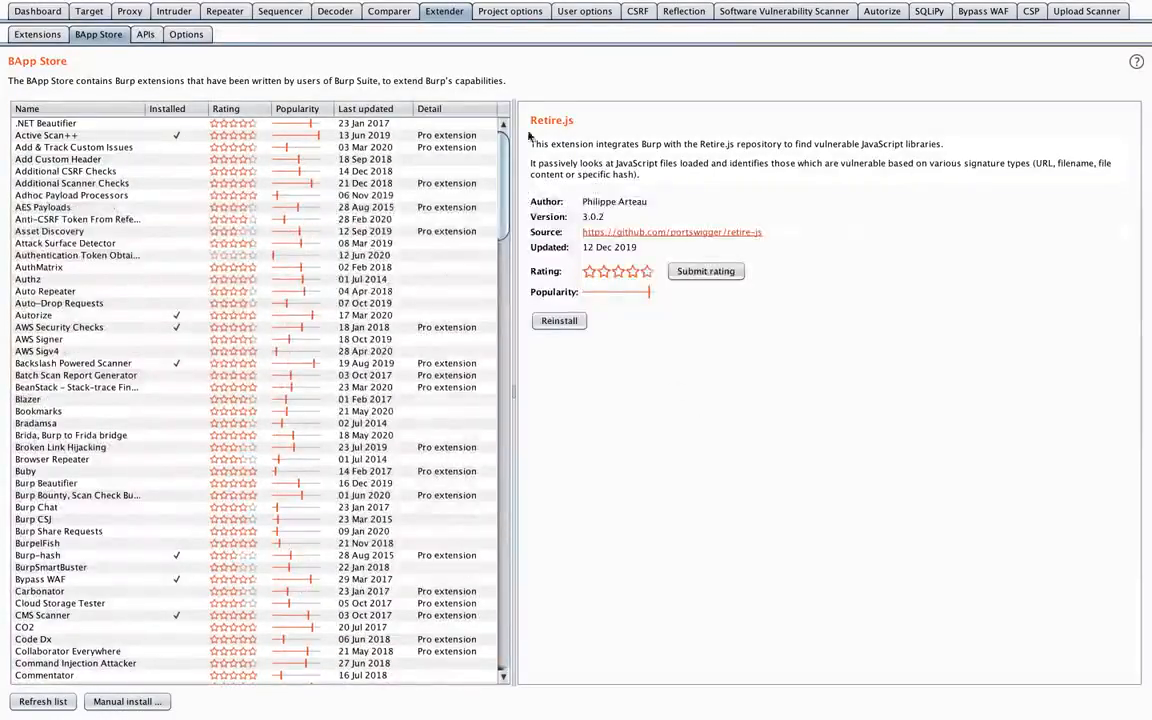
{"action": "left_click", "coordinate": [60, 135]}
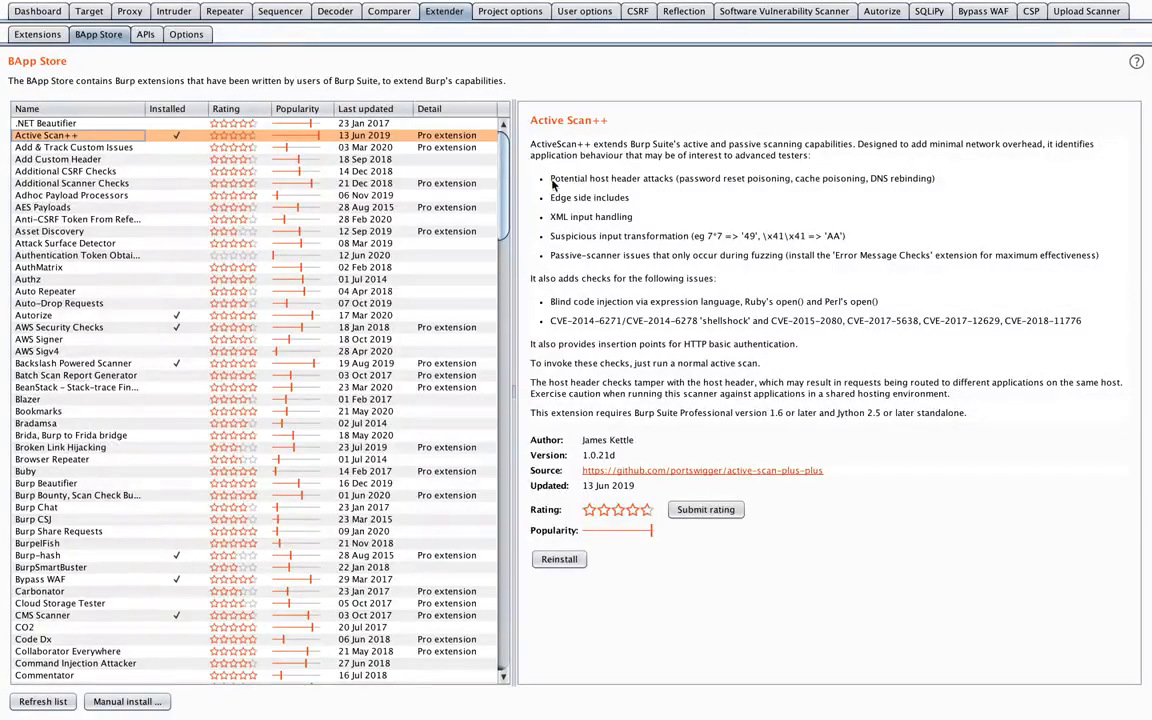
View the setup options for a new scan and a new live task, closing each without creating it.
{"action": "left_click", "coordinate": [37, 11]}
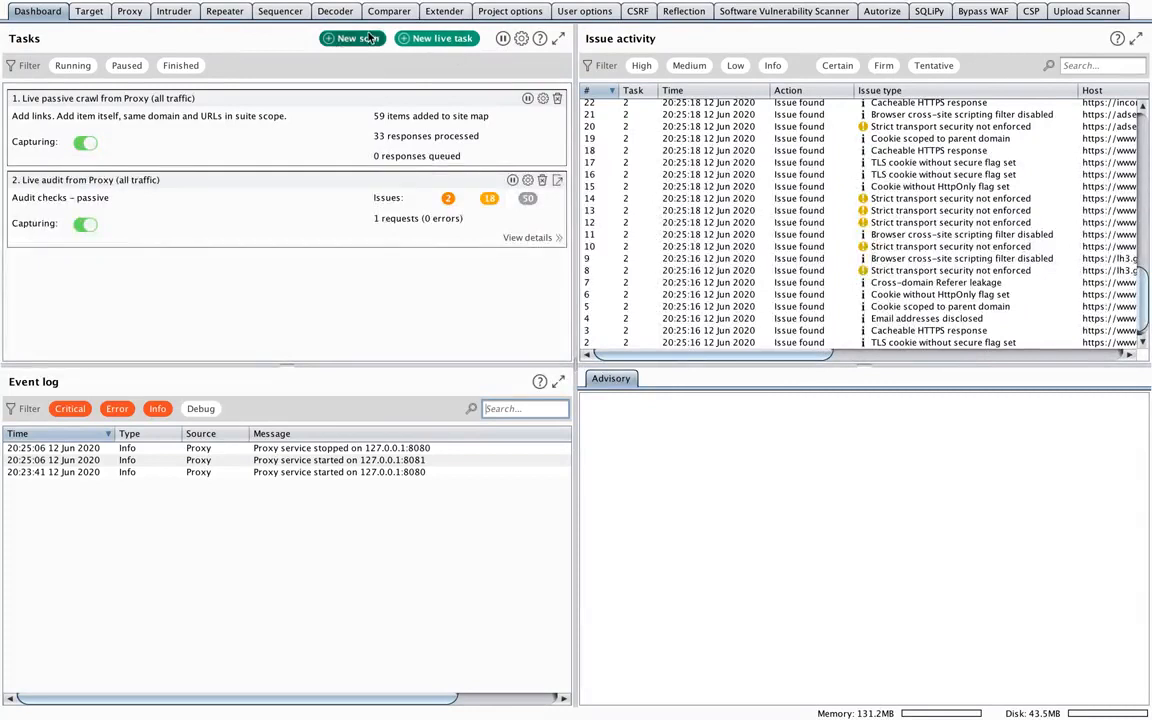
{"action": "left_click", "coordinate": [330, 38]}
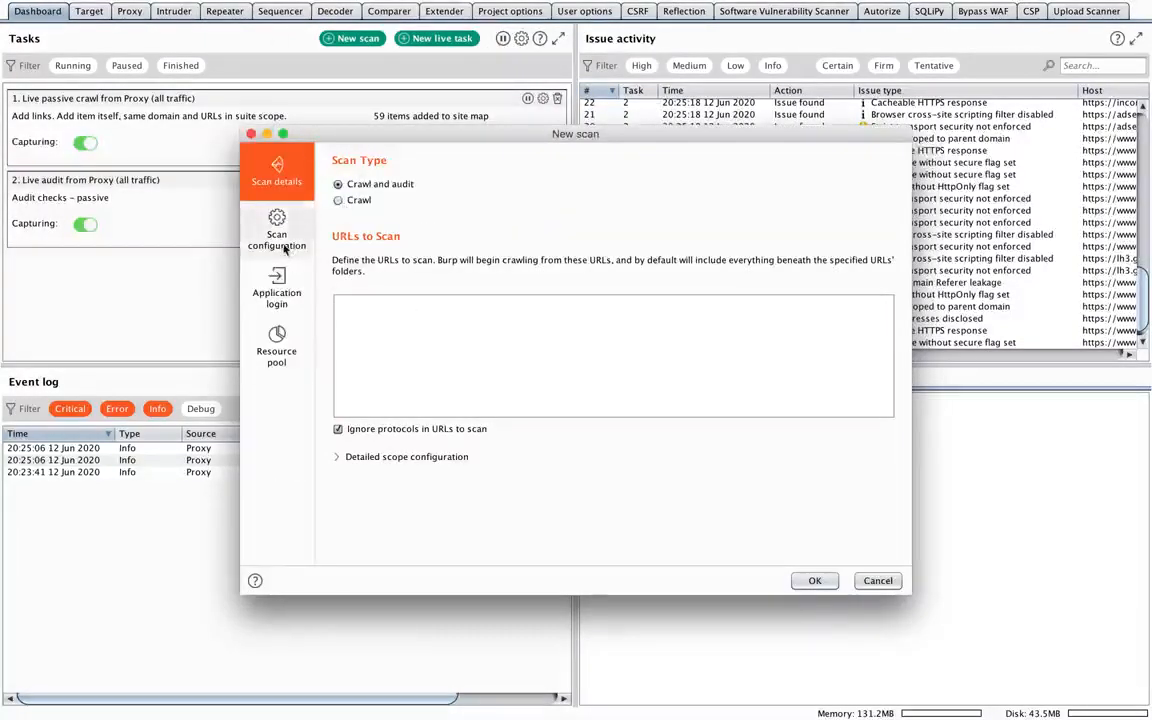
{"action": "left_click", "coordinate": [877, 580]}
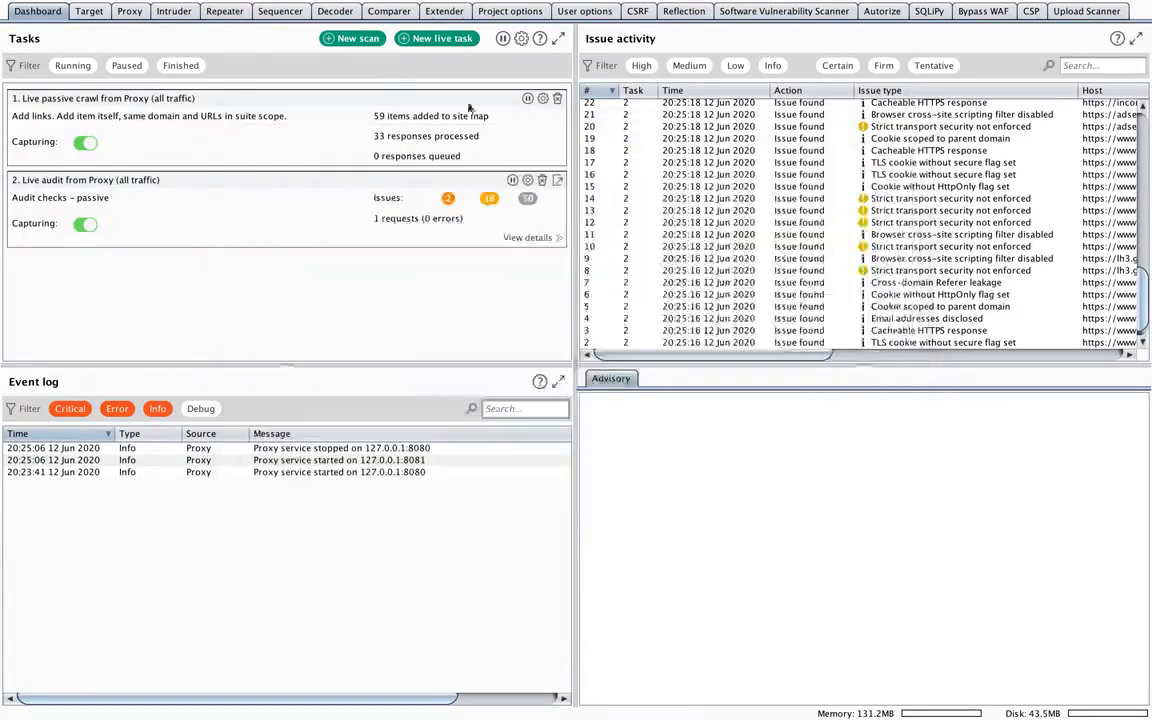
{"action": "left_click", "coordinate": [442, 40]}
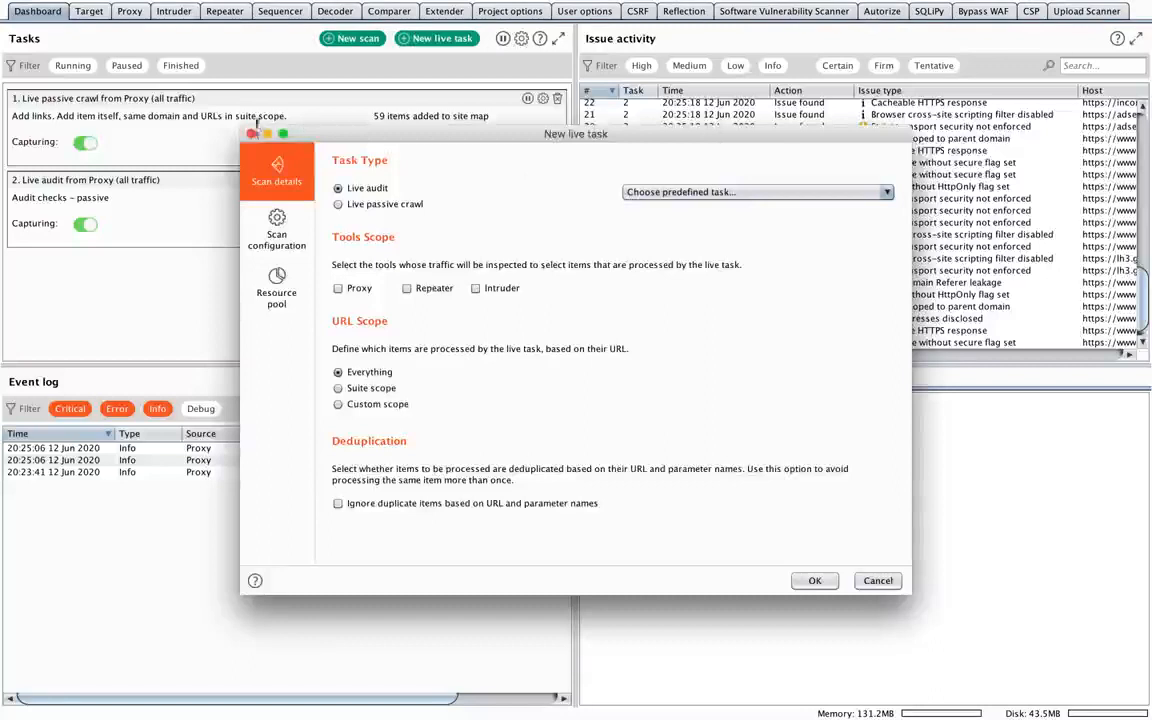
{"action": "left_click", "coordinate": [252, 133]}
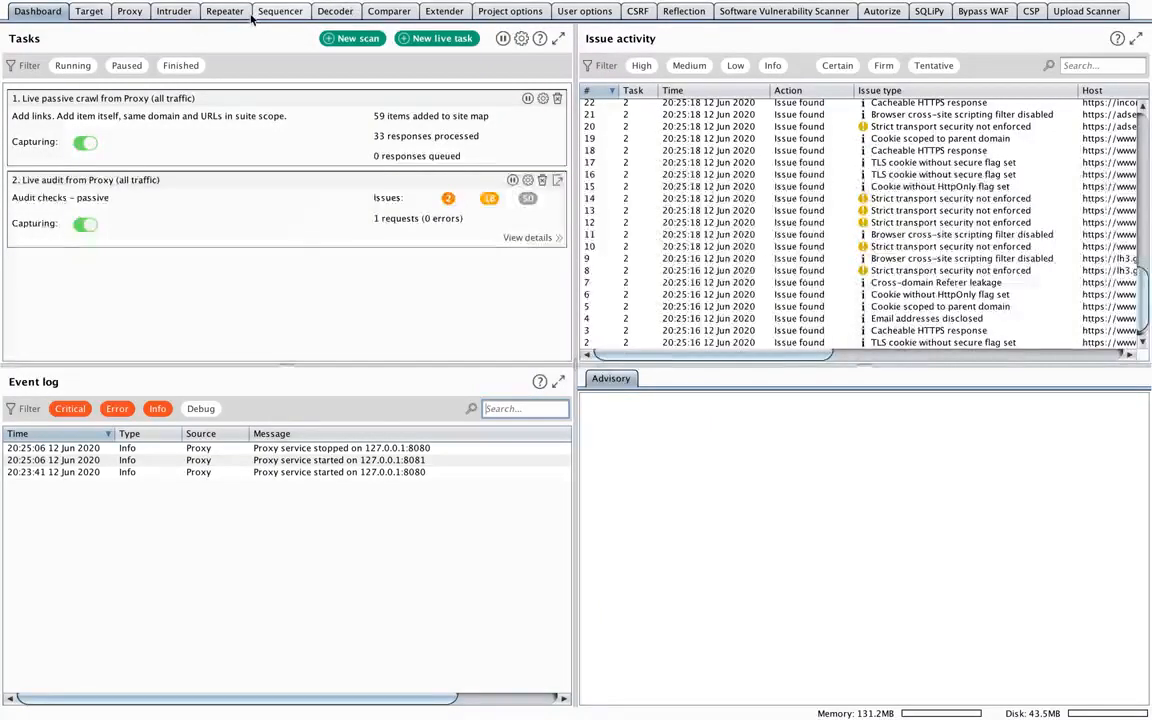
Return to the BApp Store and read the description of the CSP Auditor extension.
{"action": "left_click", "coordinate": [430, 12]}
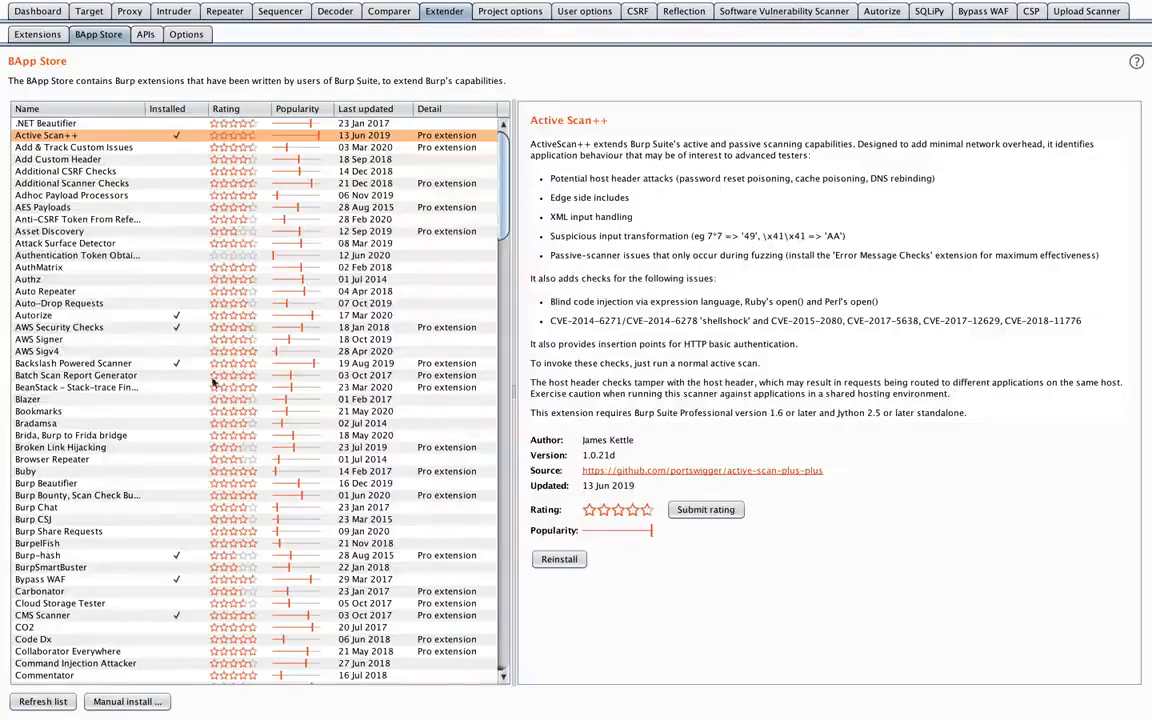
{"action": "scroll", "coordinate": [180, 347], "scroll_direction": "down", "scroll_amount": 15}
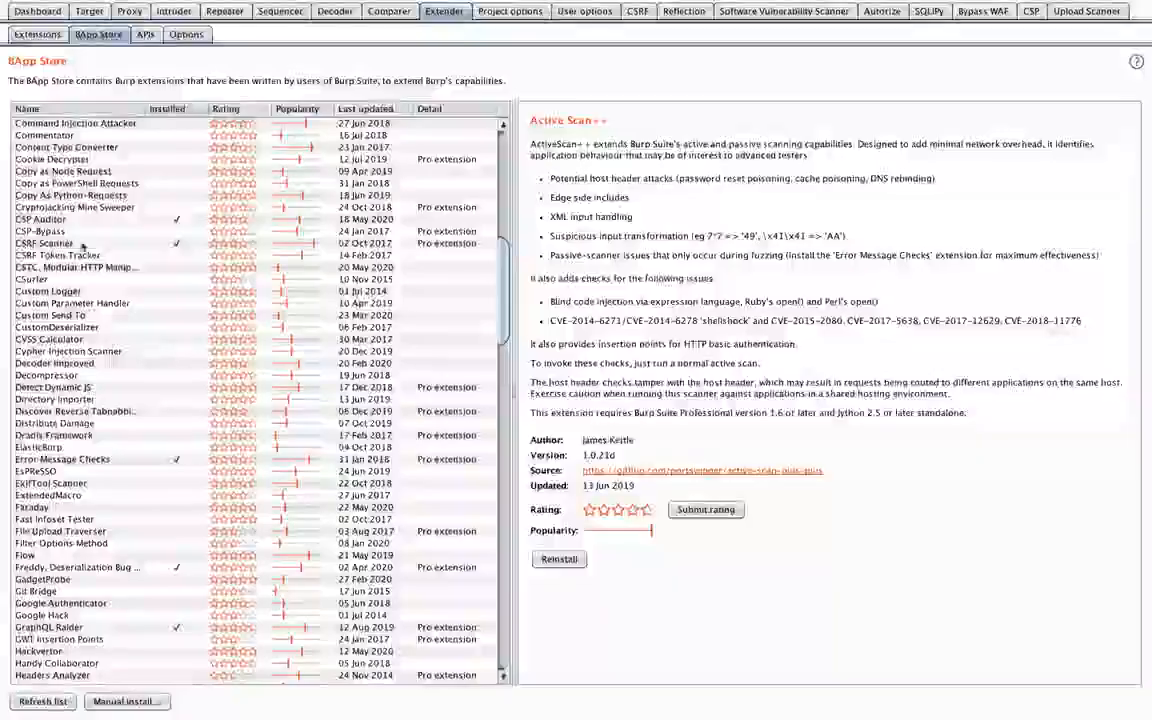
{"action": "left_click", "coordinate": [45, 219]}
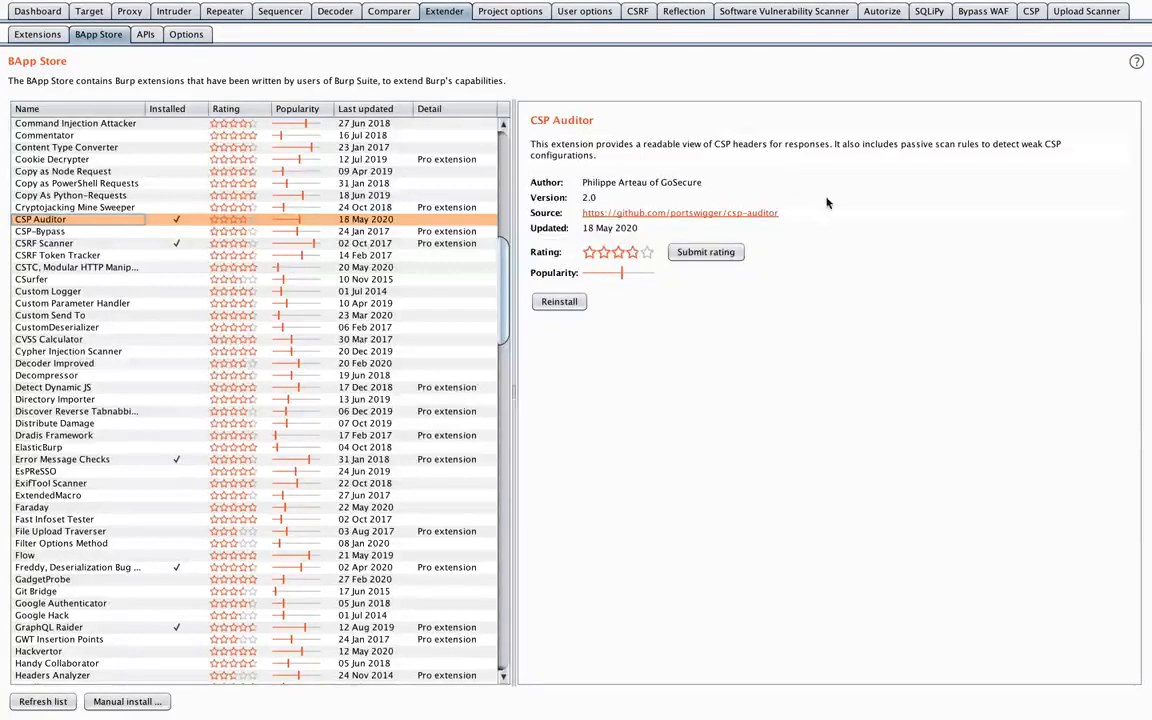
{"action": "left_click", "coordinate": [1031, 12]}
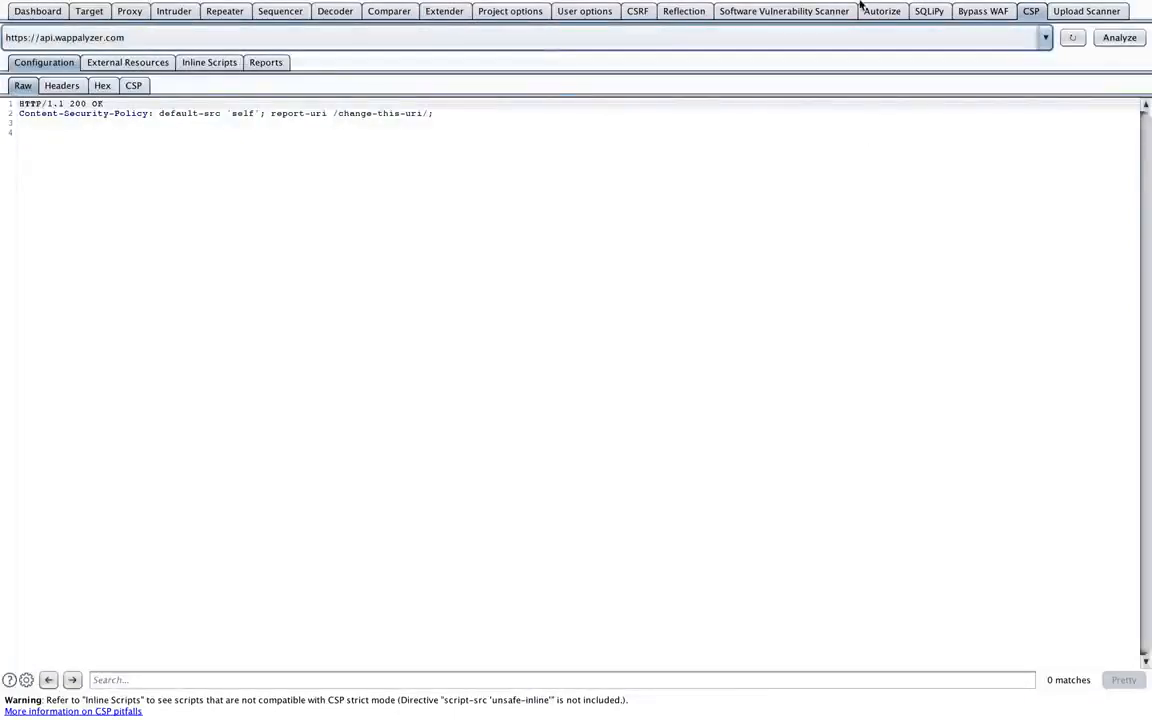
{"action": "left_click", "coordinate": [720, 40]}
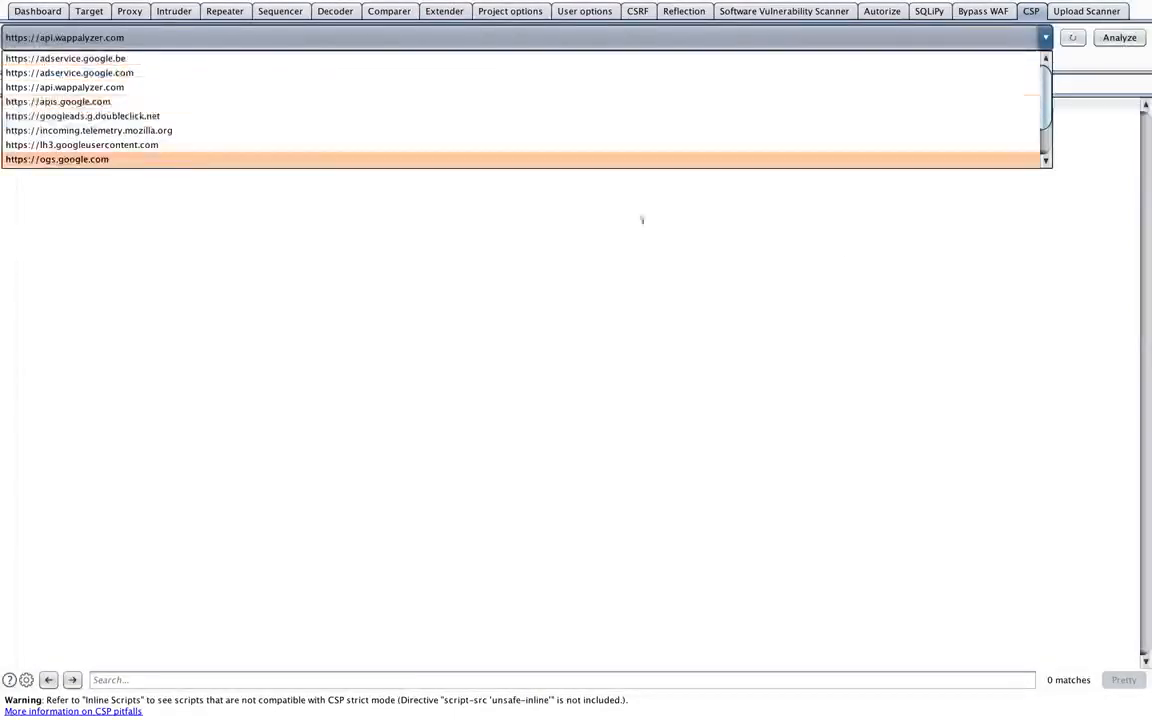
{"action": "left_click", "coordinate": [1074, 42]}
{"action": "left_click", "coordinate": [1074, 40]}
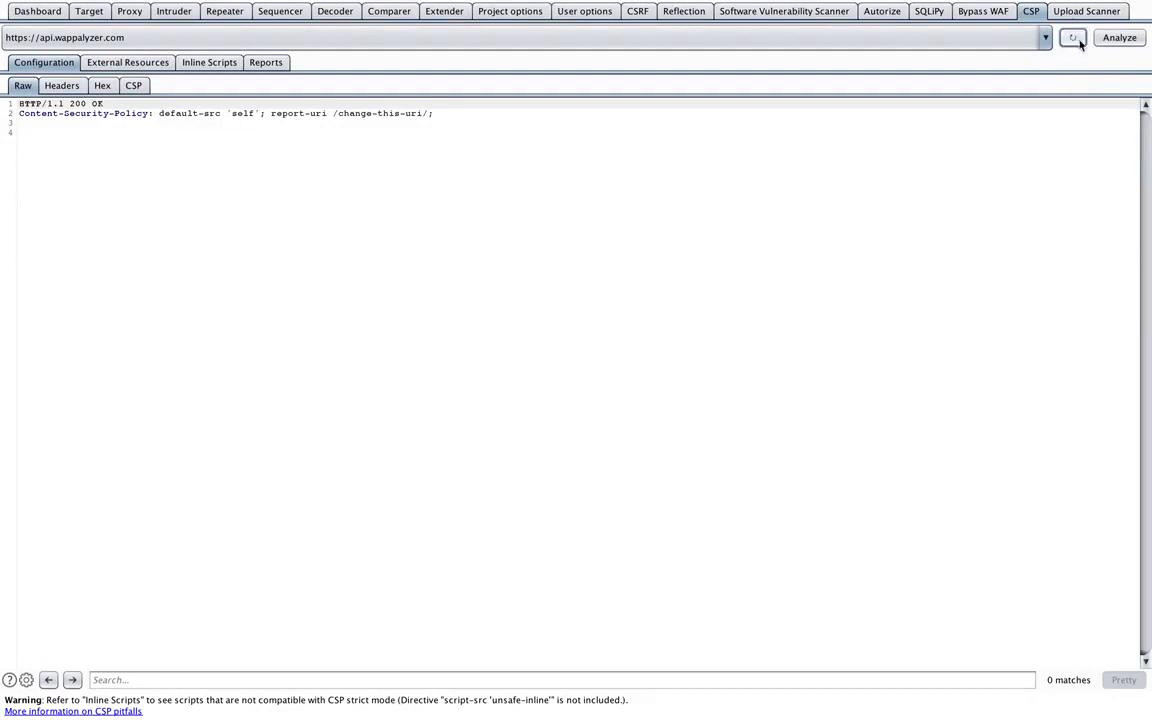
{"action": "left_click", "coordinate": [938, 36]}
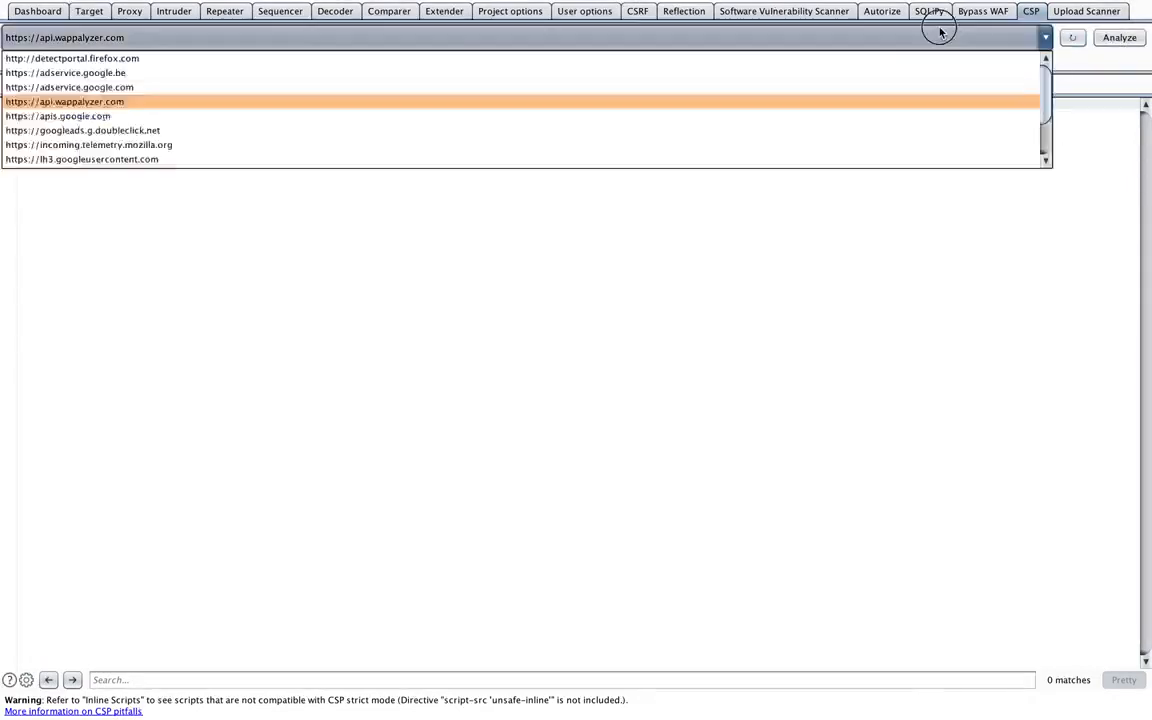
{"action": "left_click", "coordinate": [358, 131]}
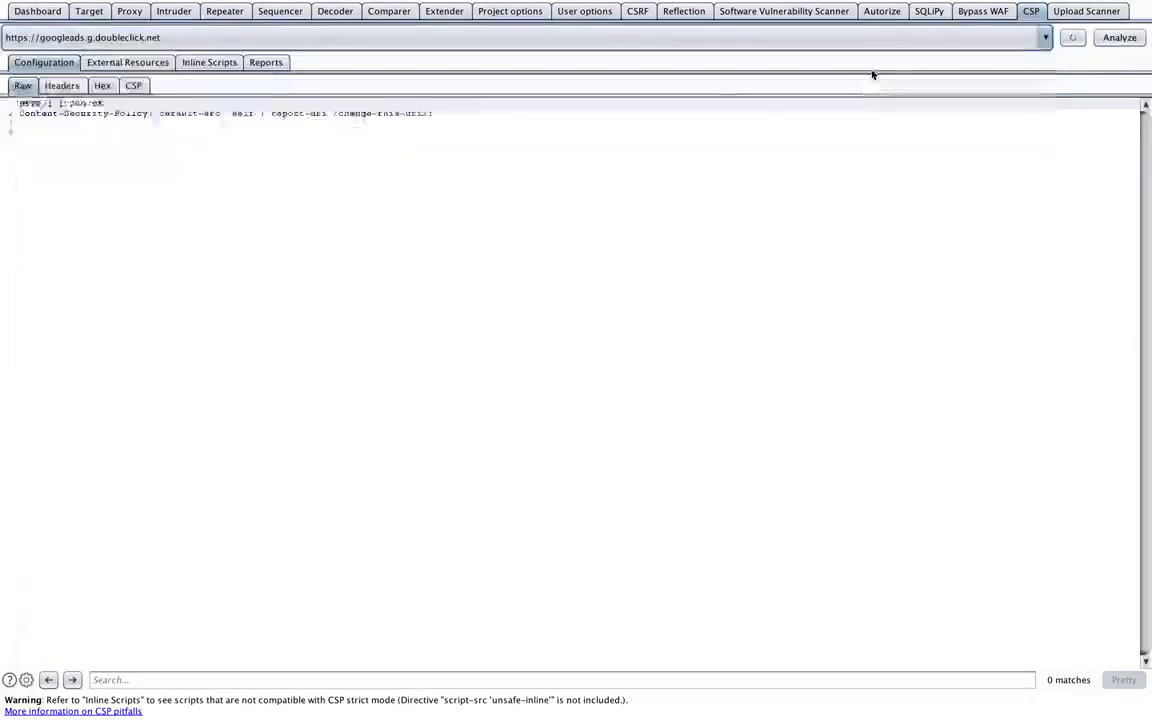
{"action": "left_click", "coordinate": [1120, 38]}
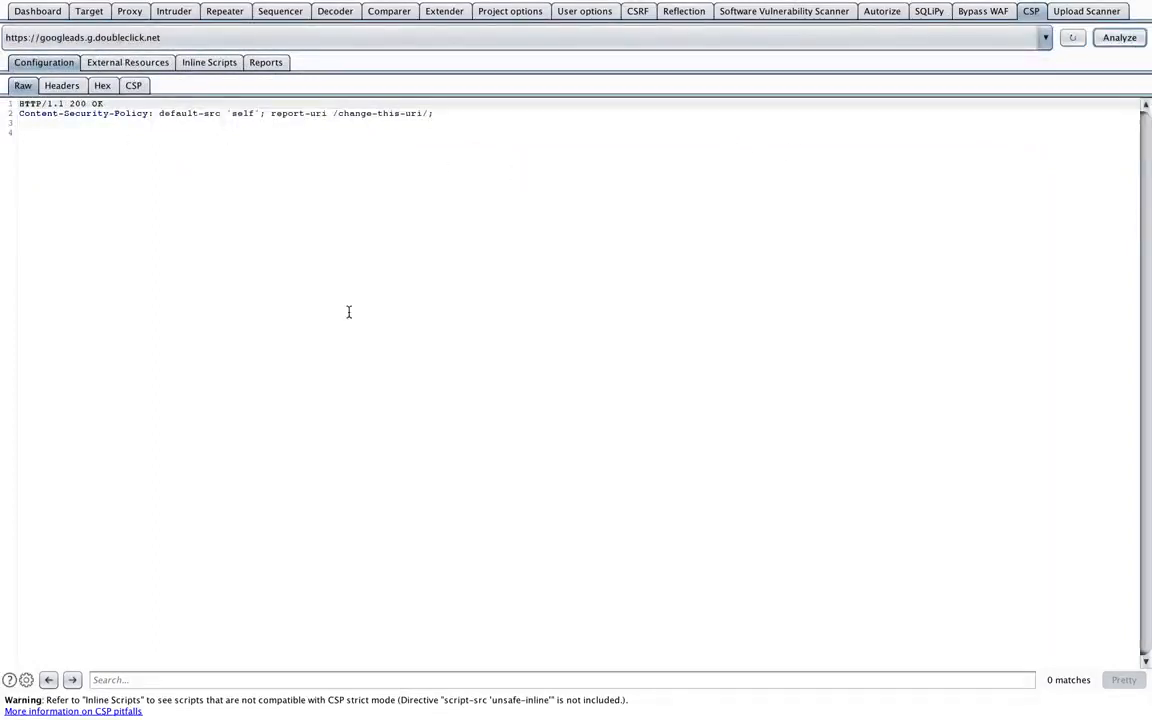
Read the advisory for the "CSP: Inline scripts can be inserted" issue in the dashboard's issue activity.
{"action": "left_click", "coordinate": [38, 11]}
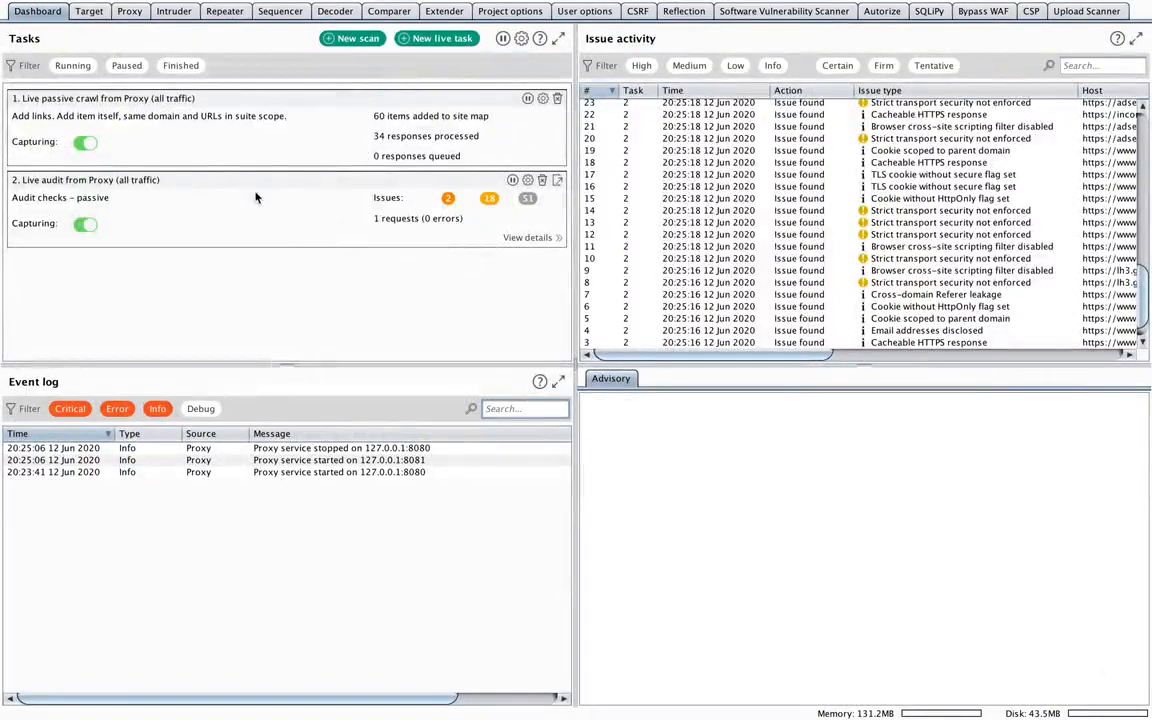
{"action": "scroll", "coordinate": [898, 193], "scroll_direction": "up", "scroll_amount": 2}
{"action": "scroll", "coordinate": [898, 193], "scroll_direction": "up", "scroll_amount": 10}
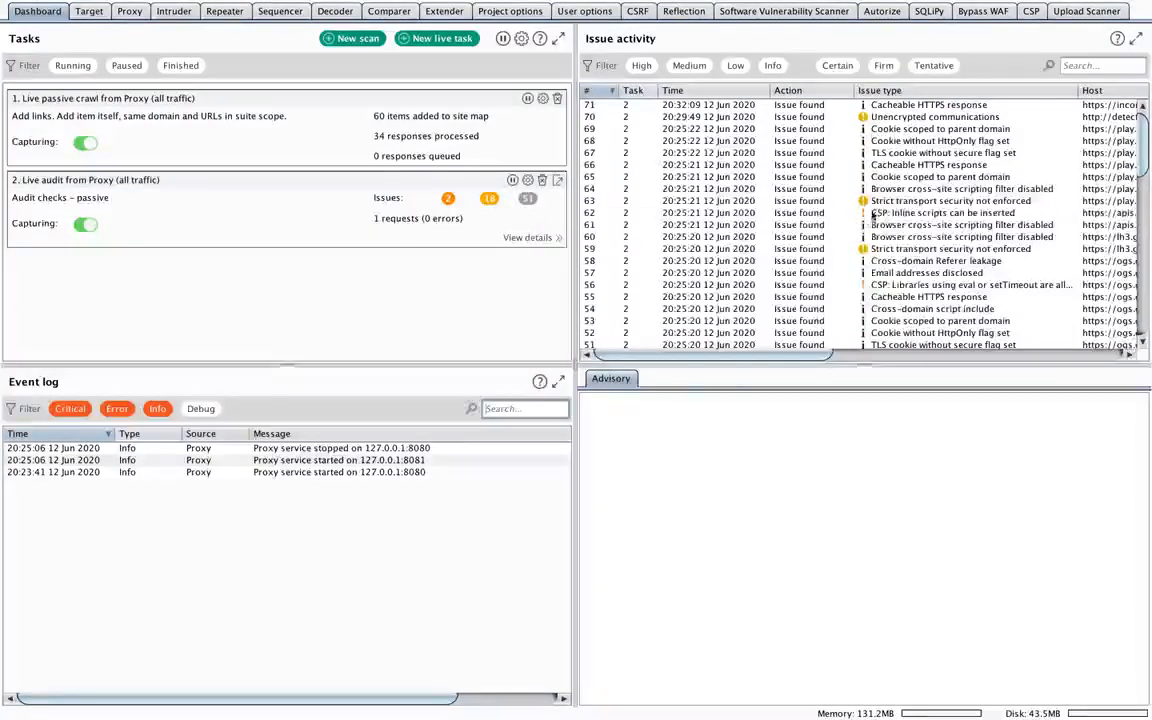
{"action": "left_click", "coordinate": [872, 214]}
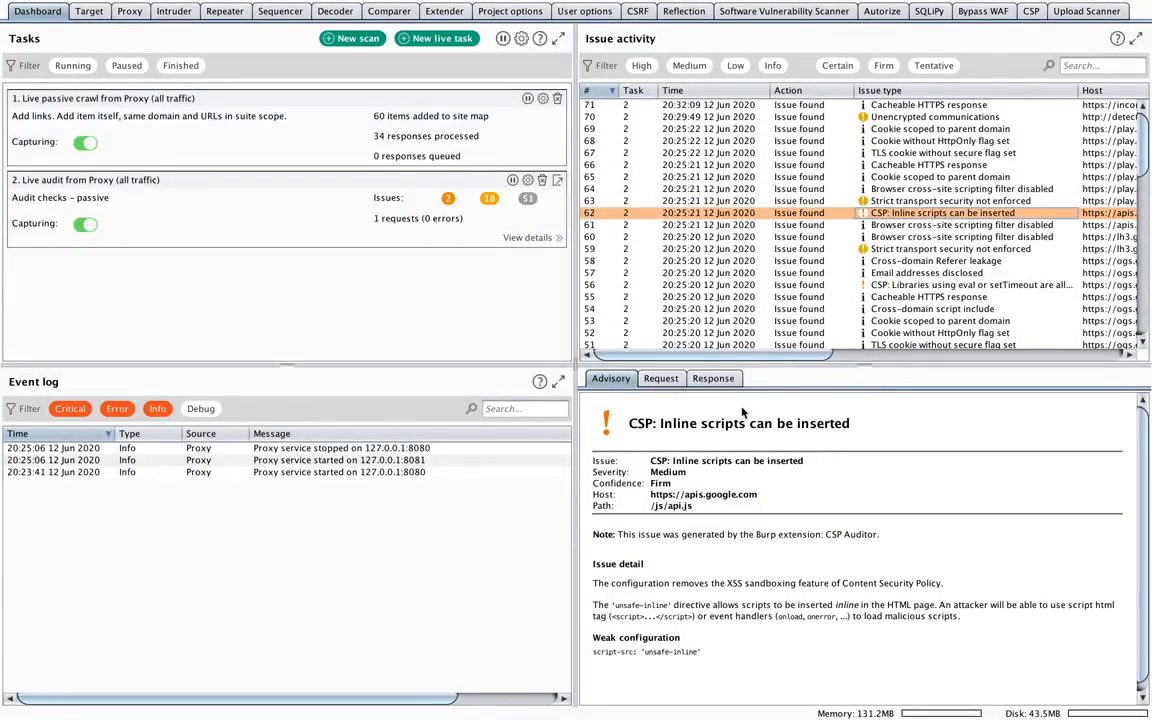
{"action": "left_click_drag", "start_coordinate": [628, 421], "coordinate": [971, 421]}
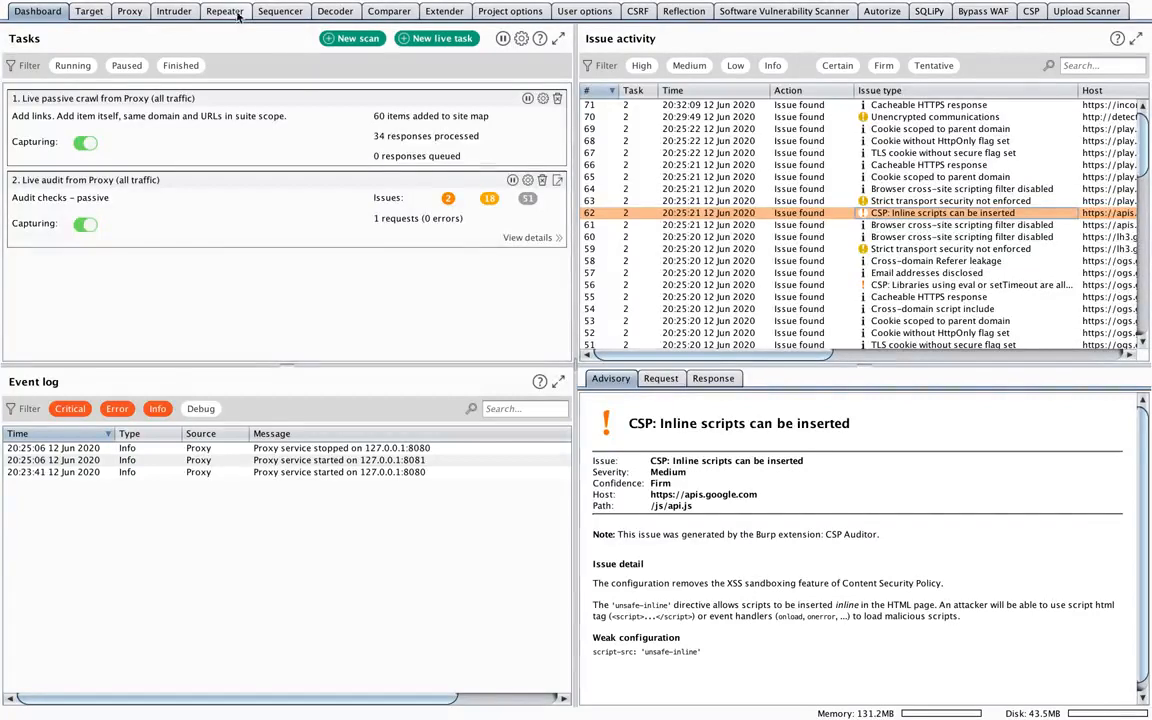
Return to the BApp Store, read the PHP Object Injection Check extension's description, and look at the dashboard.
{"action": "left_click", "coordinate": [444, 11]}
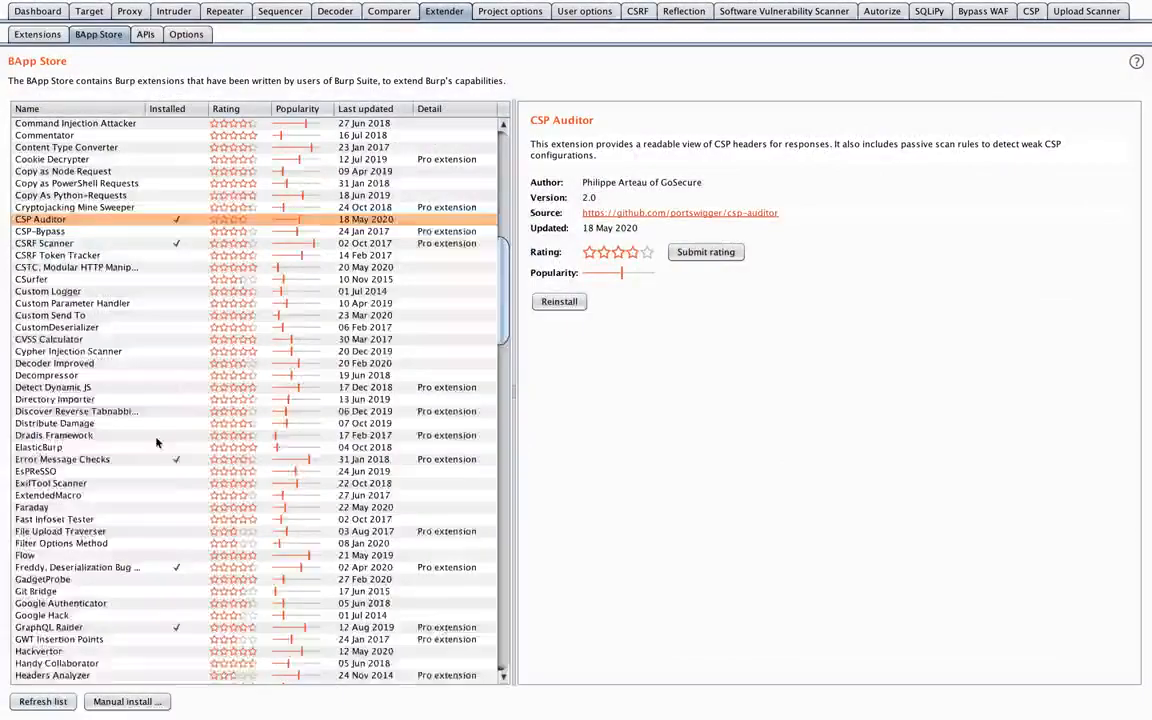
{"action": "scroll", "coordinate": [156, 442], "scroll_direction": "down", "scroll_amount": 3}
{"action": "scroll", "coordinate": [156, 442], "scroll_direction": "down", "scroll_amount": 20}
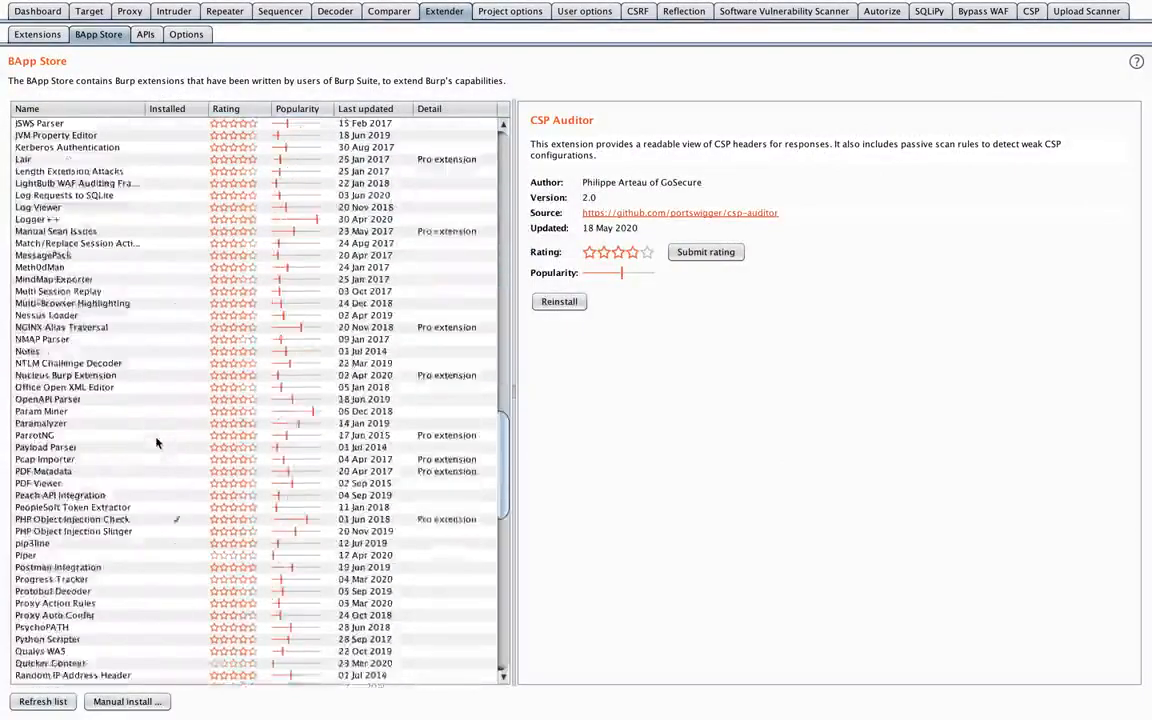
{"action": "left_click", "coordinate": [72, 479]}
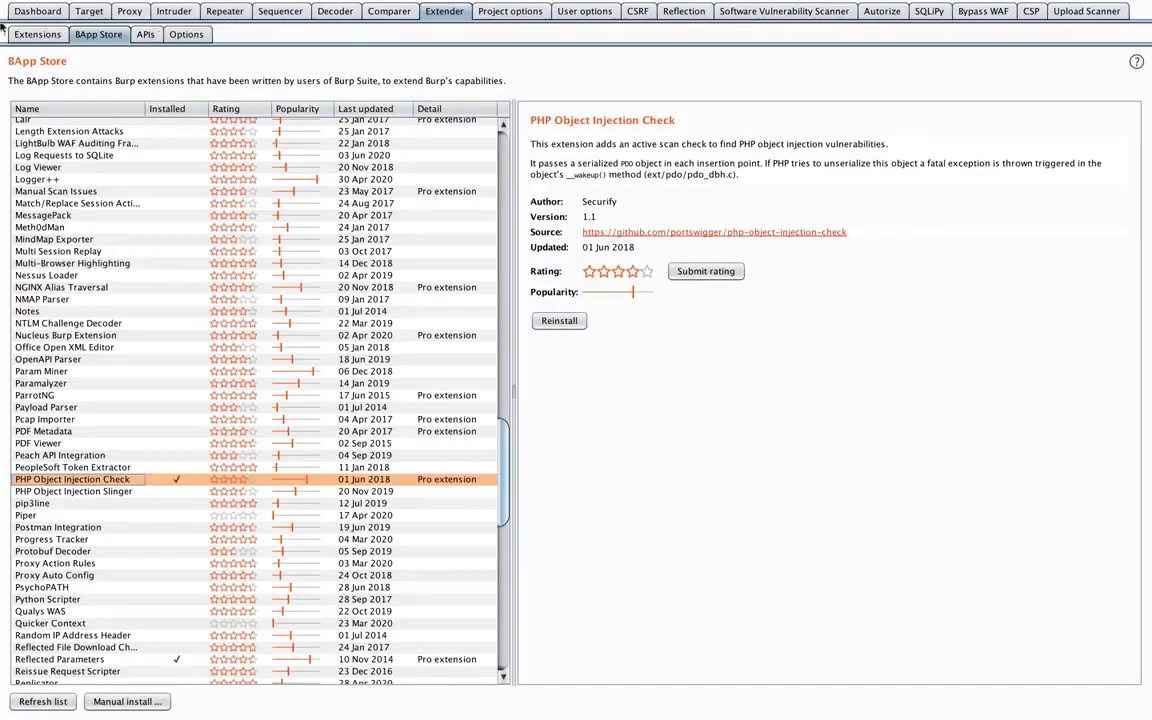
{"action": "left_click", "coordinate": [40, 12]}
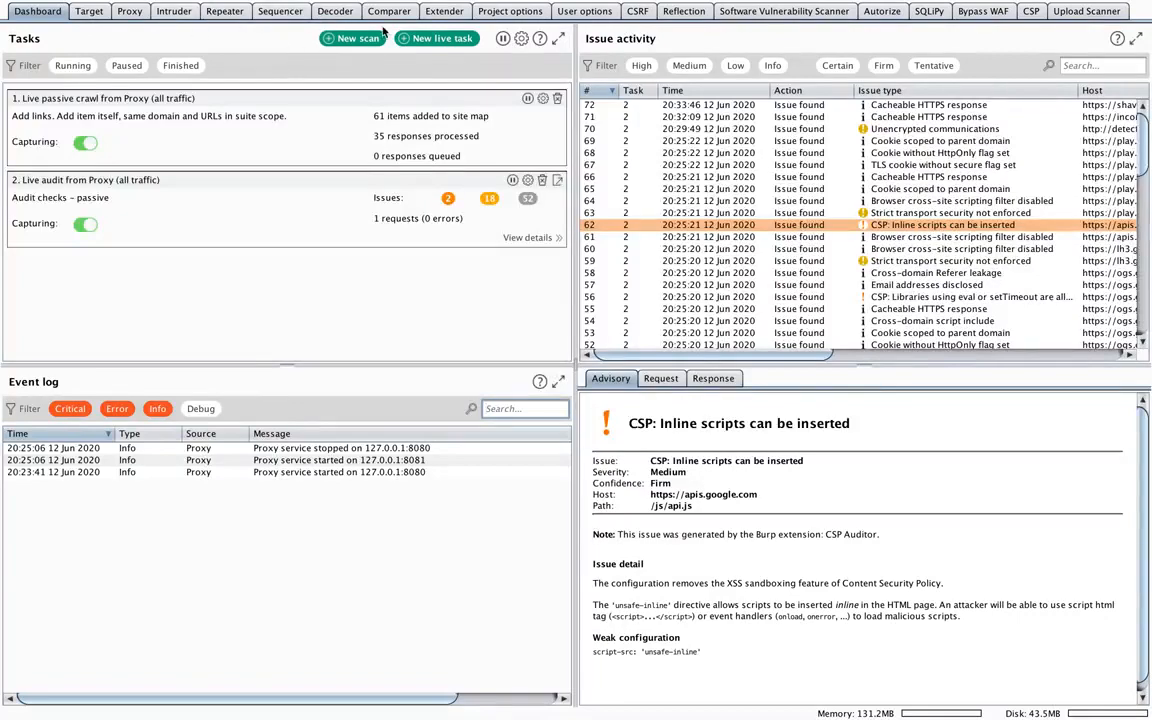
Find the Reflected Parameters extension in the BApp Store and read its description.
{"action": "left_click", "coordinate": [444, 11]}
{"action": "scroll", "coordinate": [198, 421], "scroll_direction": "down", "scroll_amount": 5}
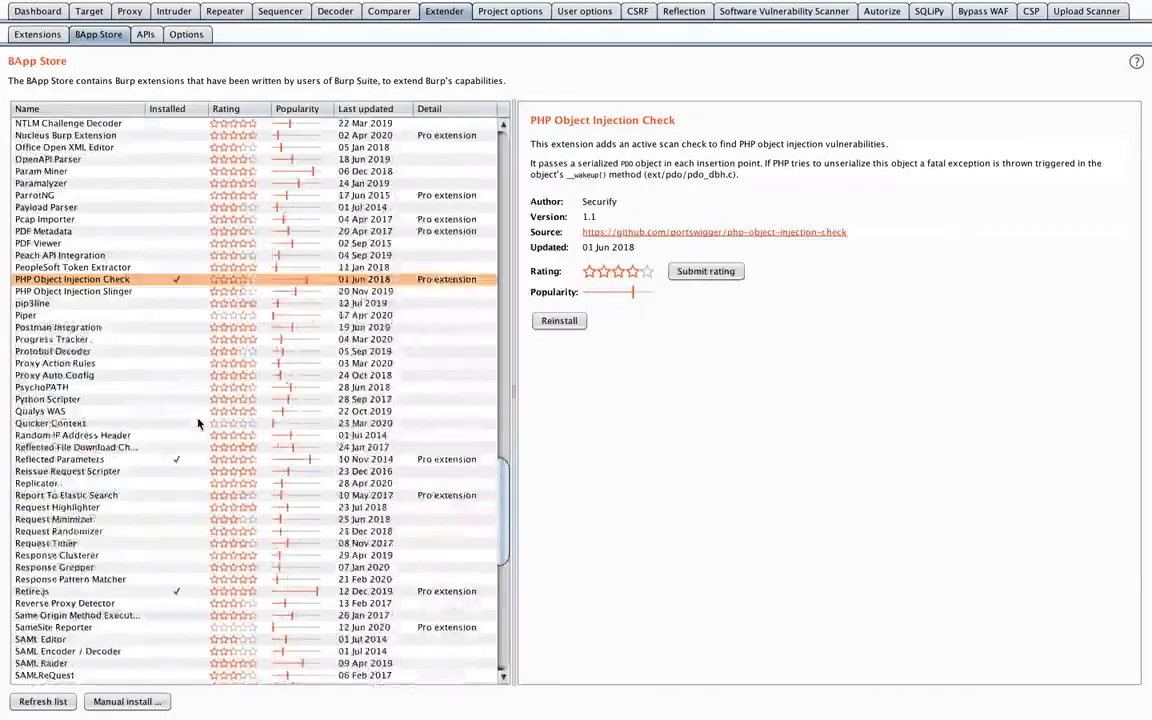
{"action": "scroll", "coordinate": [198, 423], "scroll_direction": "down", "scroll_amount": 2}
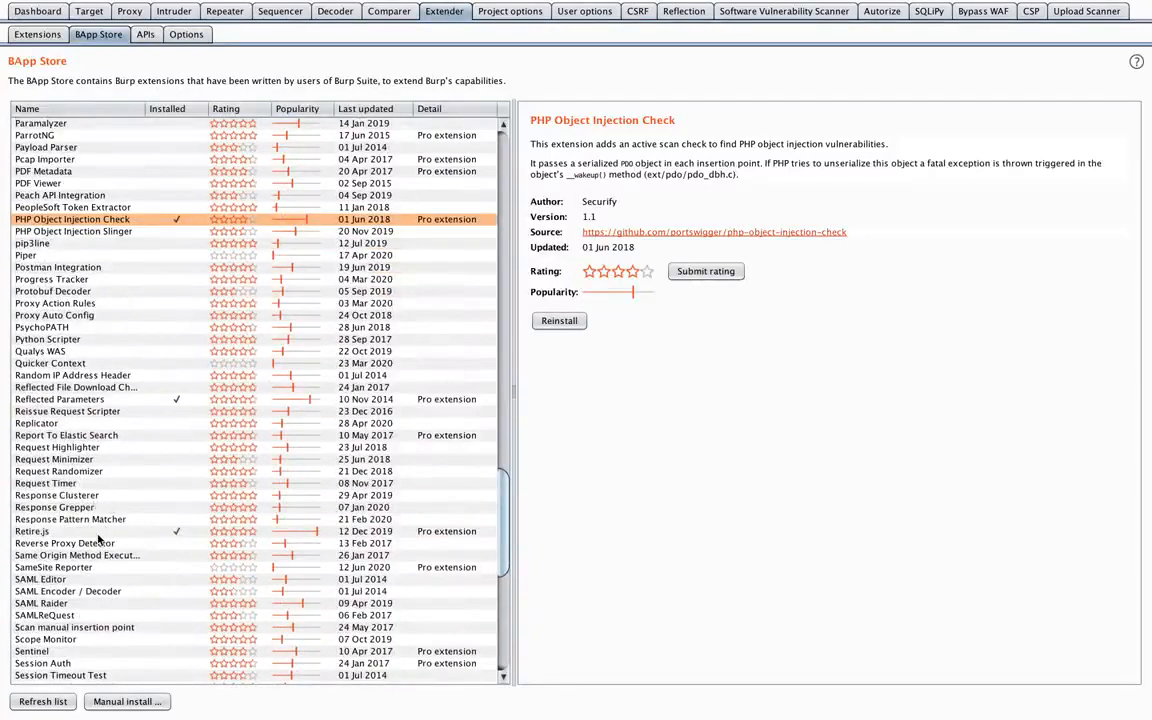
{"action": "scroll", "coordinate": [98, 538], "scroll_direction": "down", "scroll_amount": 1}
{"action": "left_click", "coordinate": [84, 362]}
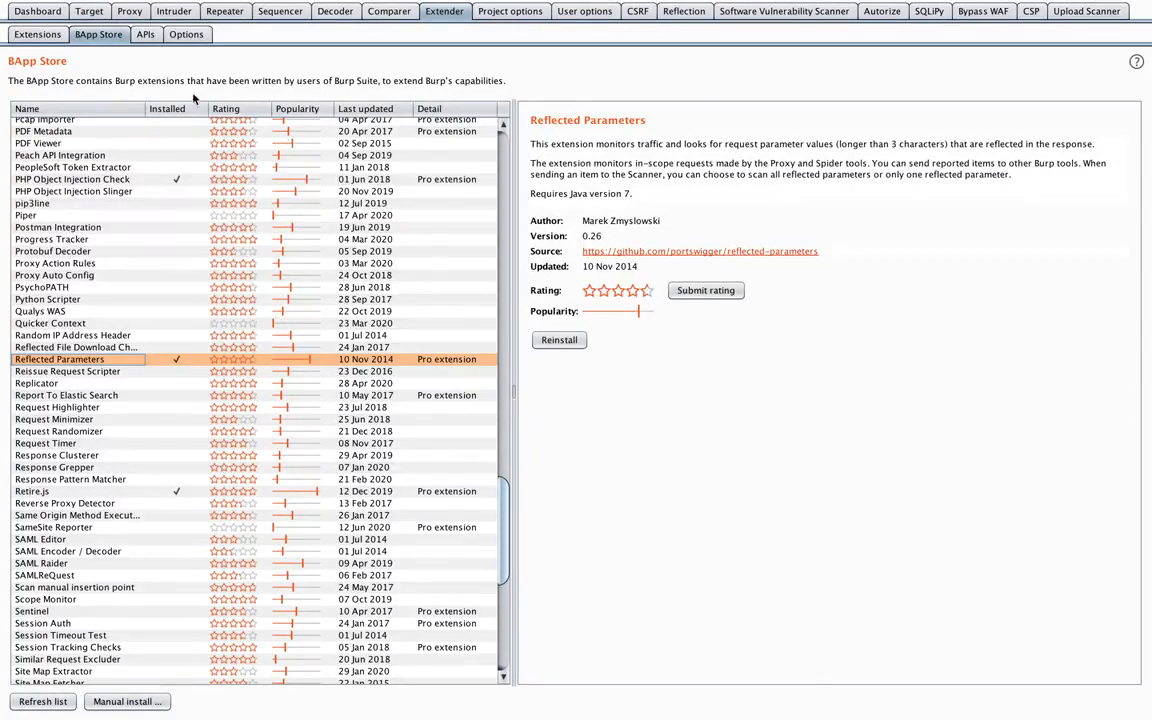
Filter the target site map to show only parameterized requests.
{"action": "left_click", "coordinate": [88, 14]}
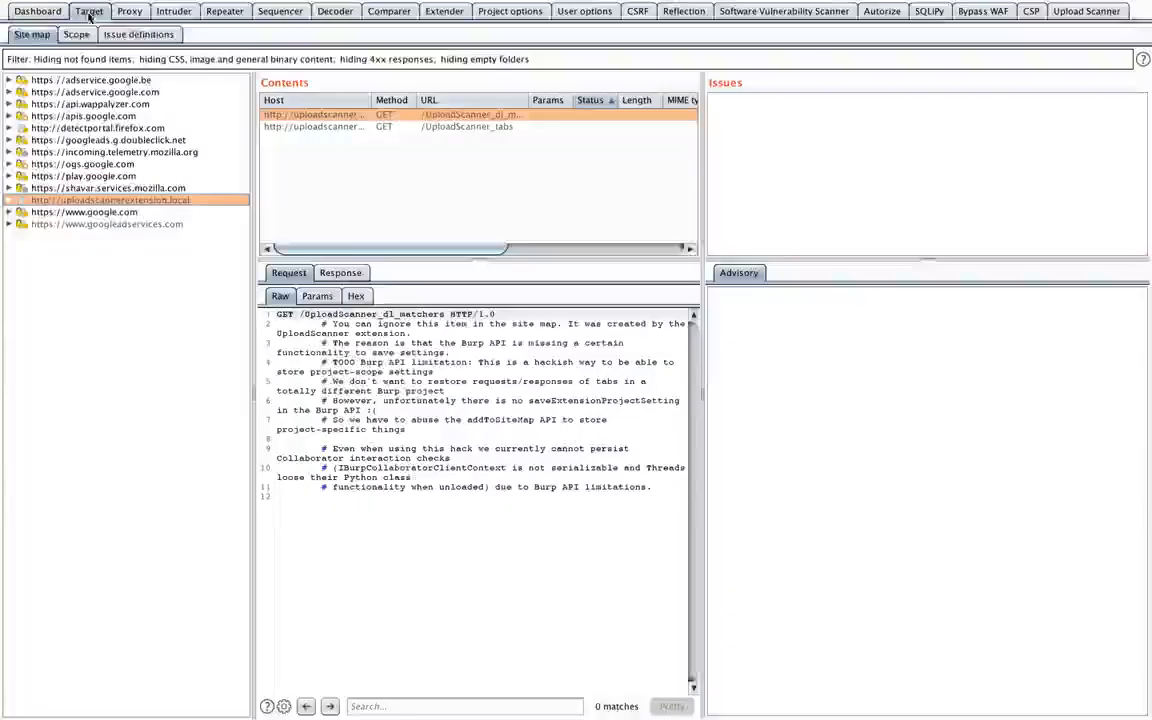
{"action": "left_click", "coordinate": [9, 116]}
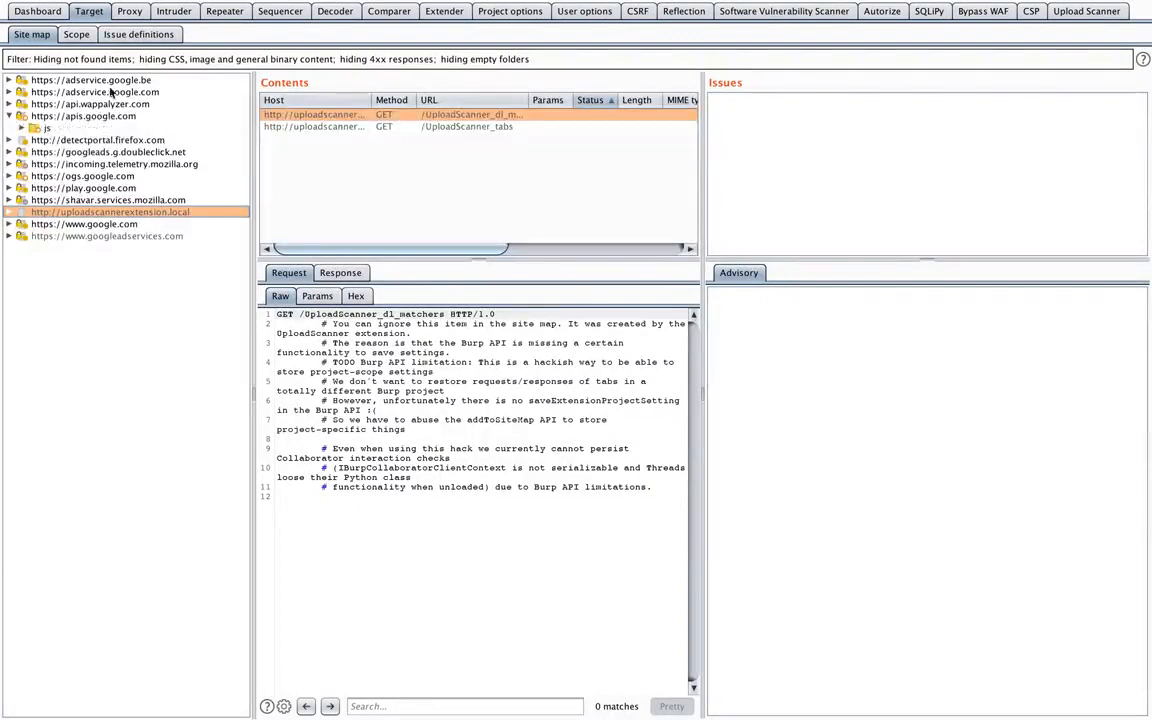
{"action": "left_click", "coordinate": [178, 62]}
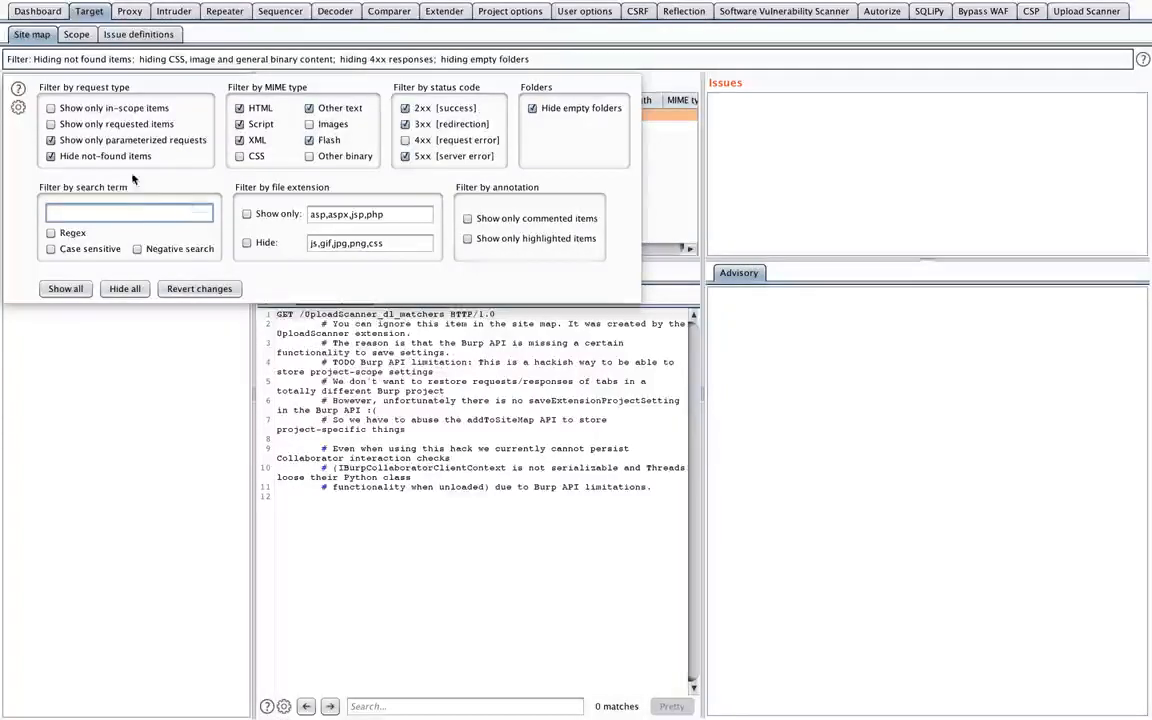
{"action": "left_click", "coordinate": [150, 340]}
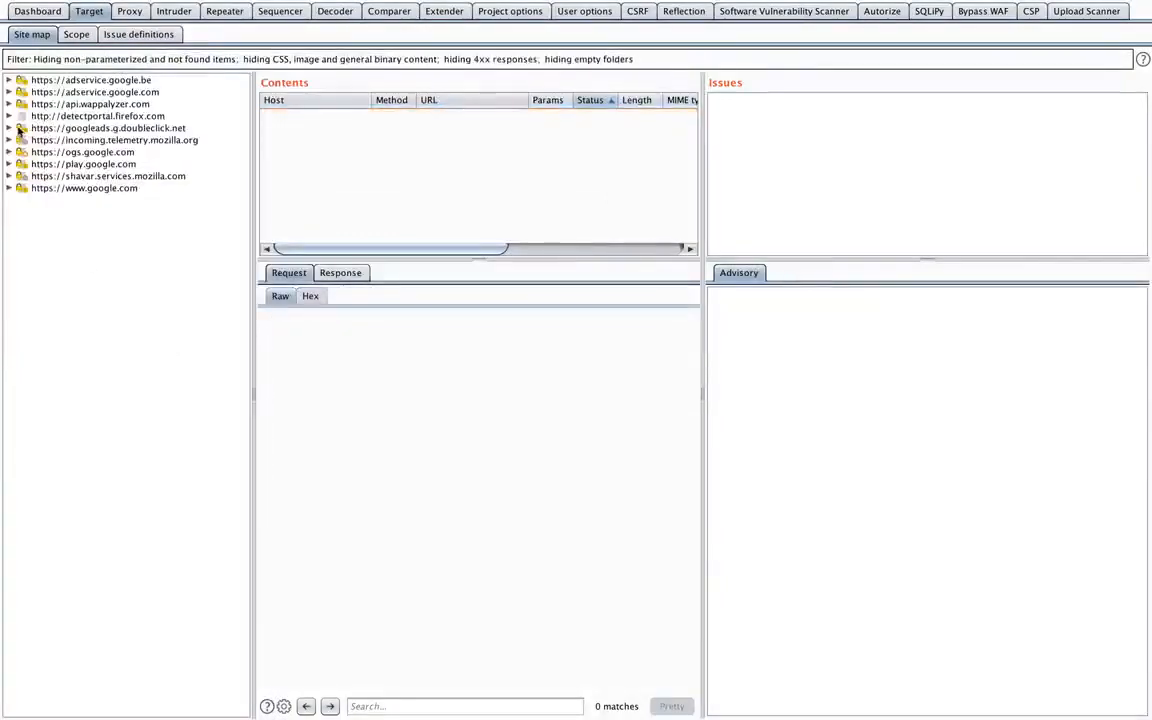
{"action": "left_click", "coordinate": [9, 80]}
{"action": "left_click", "coordinate": [21, 92]}
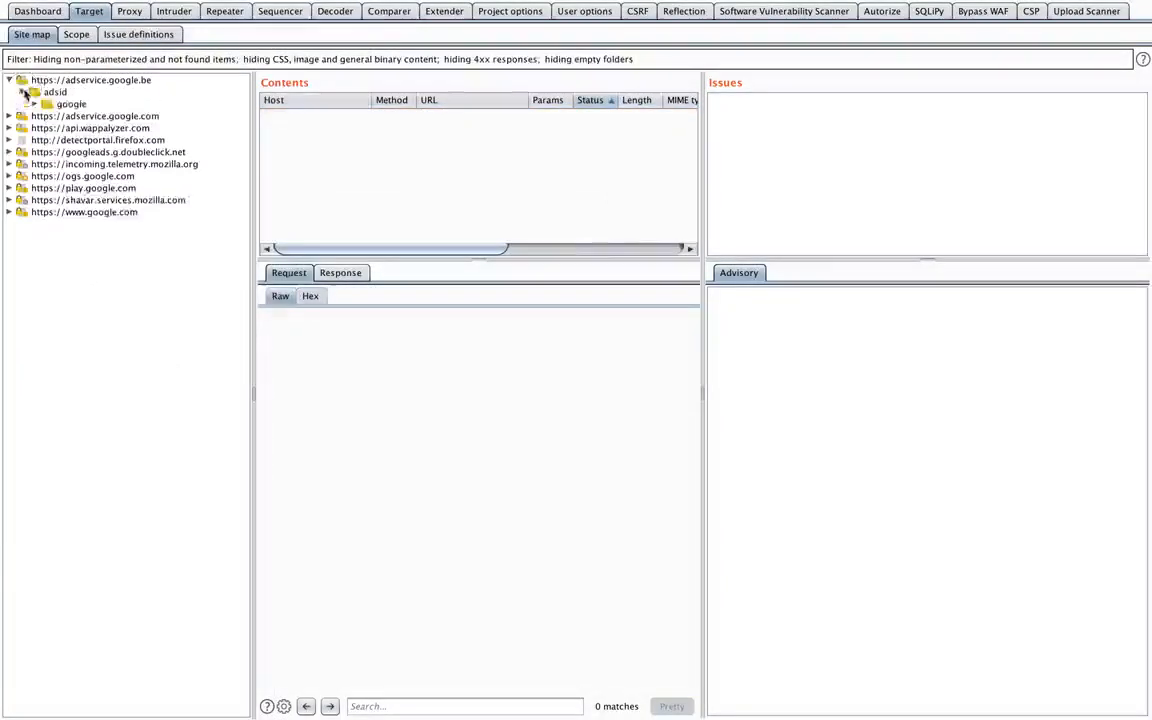
{"action": "left_click", "coordinate": [34, 104]}
{"action": "left_click", "coordinate": [68, 115]}
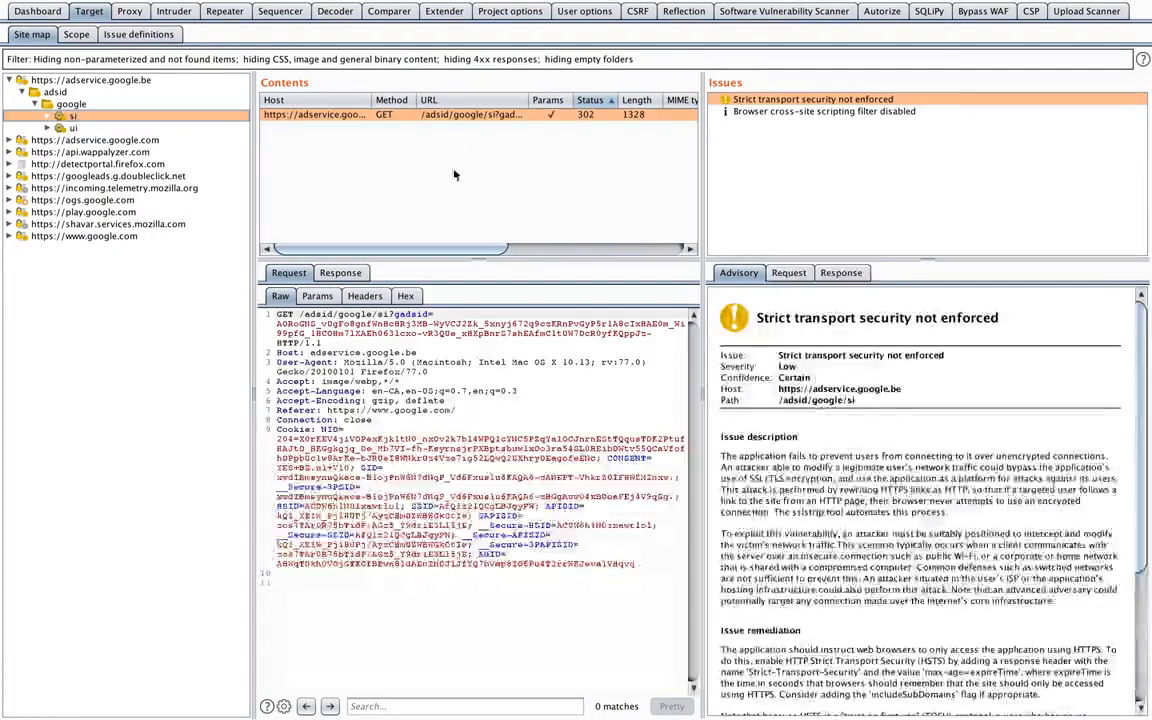
{"action": "right_click", "coordinate": [408, 384]}
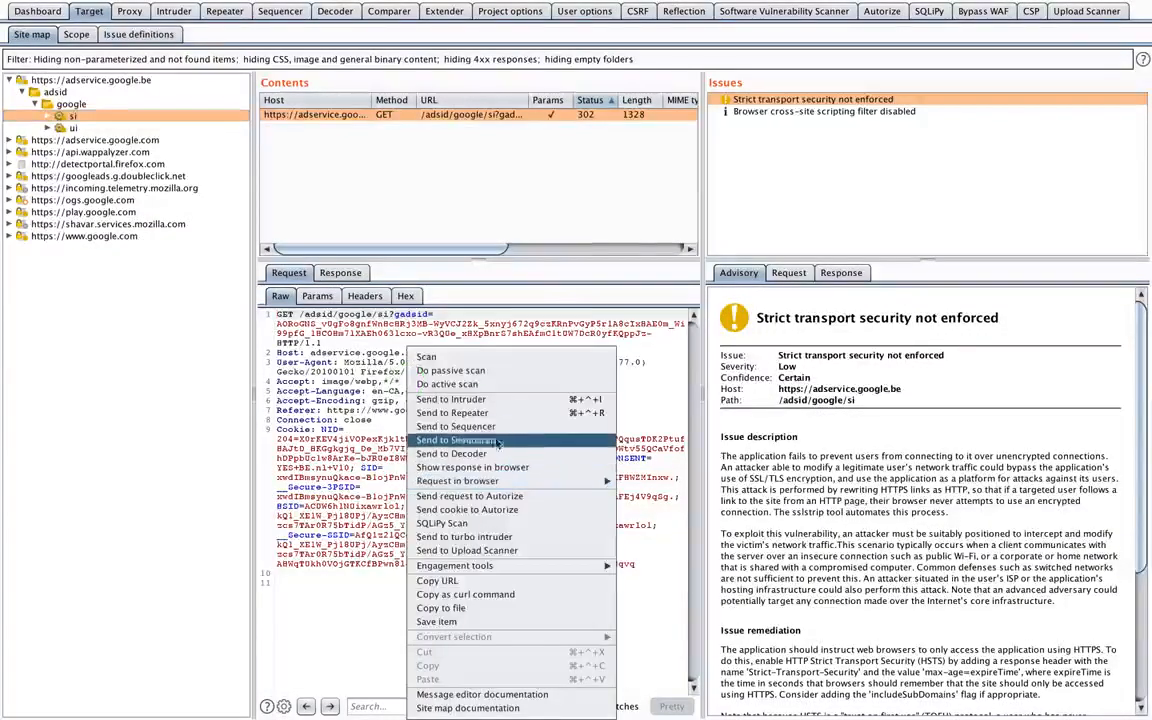
{"action": "left_click", "coordinate": [522, 413]}
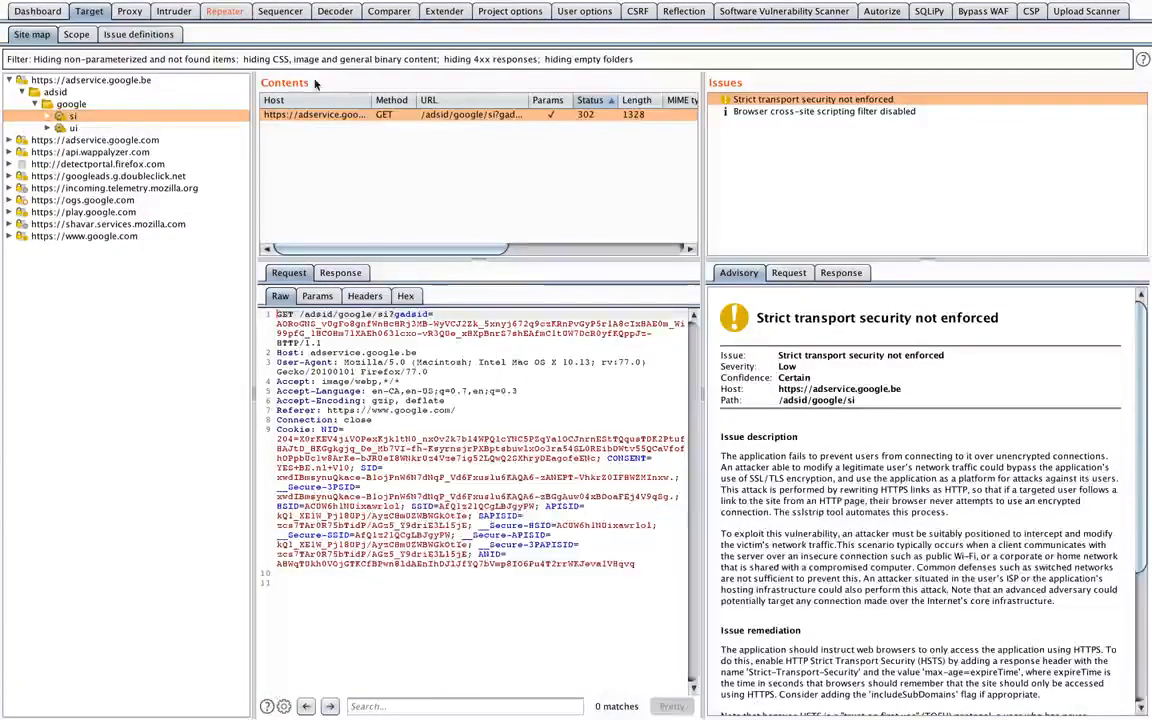
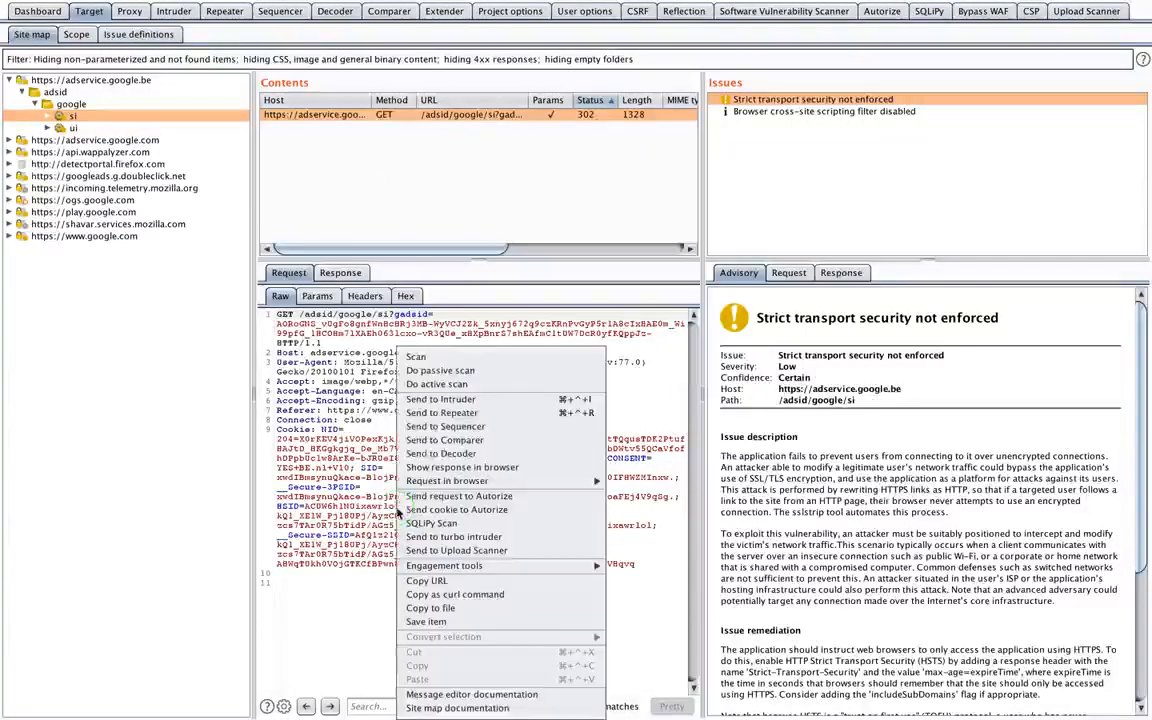
{"action": "left_click", "coordinate": [224, 12]}
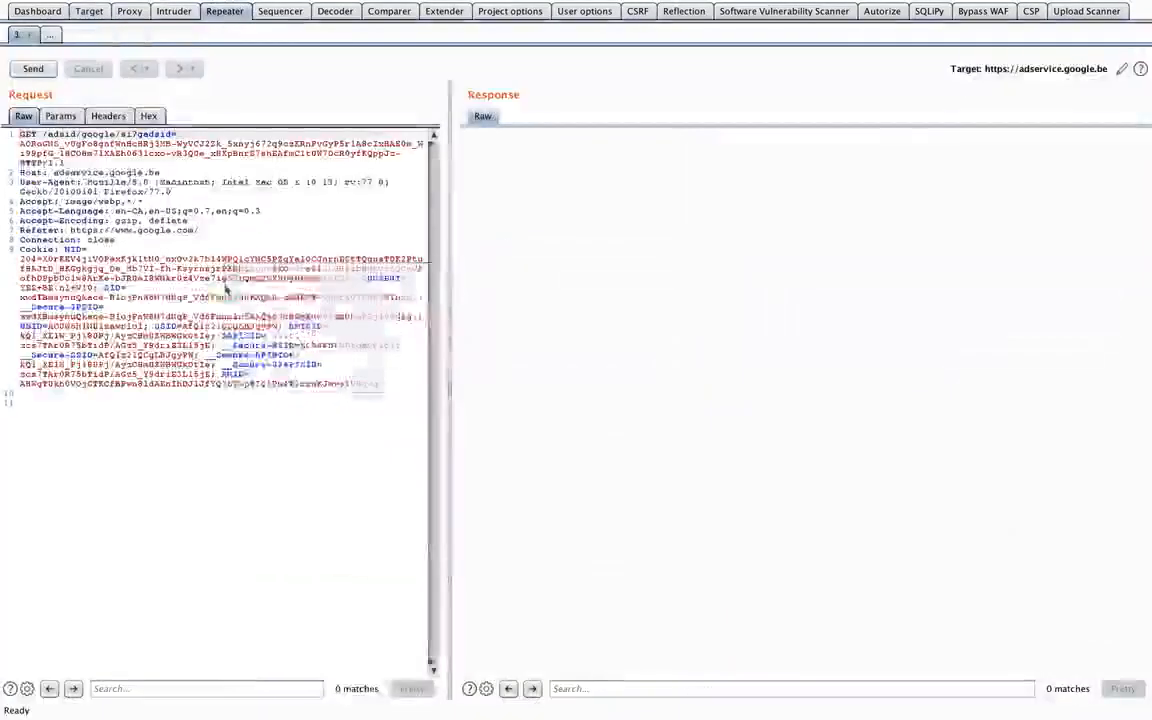
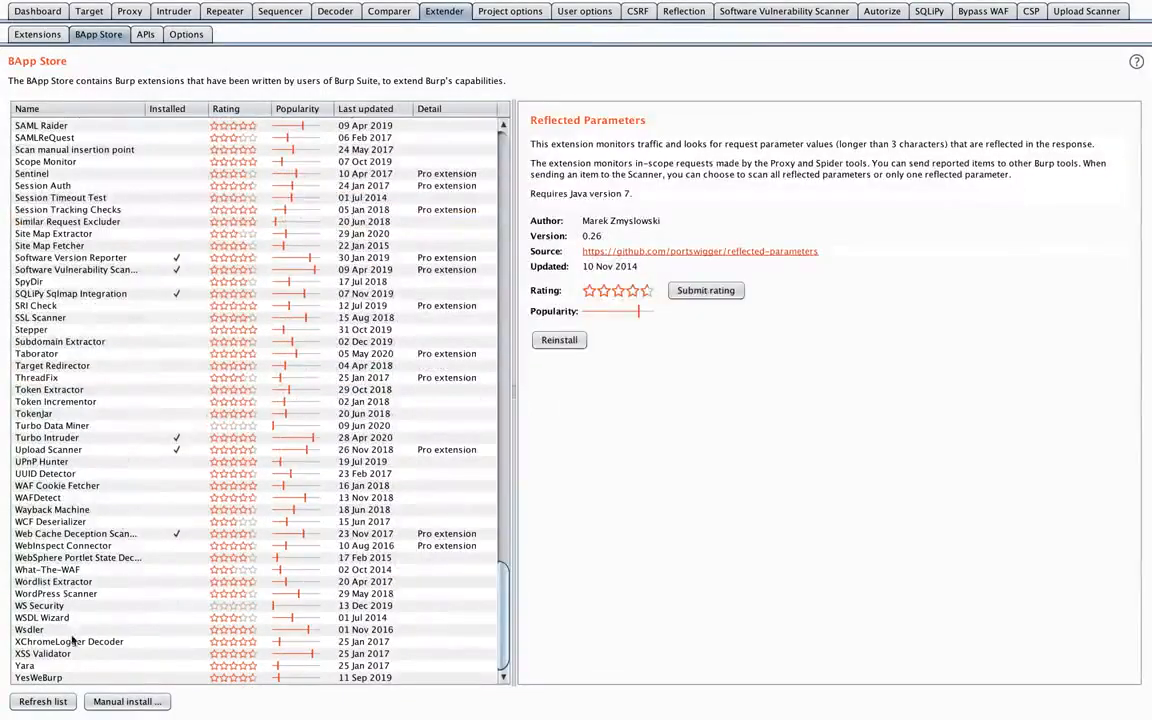
Read the Upload Scanner extension's description in the BApp Store and view the Autorize configuration.
{"action": "left_click", "coordinate": [45, 449]}
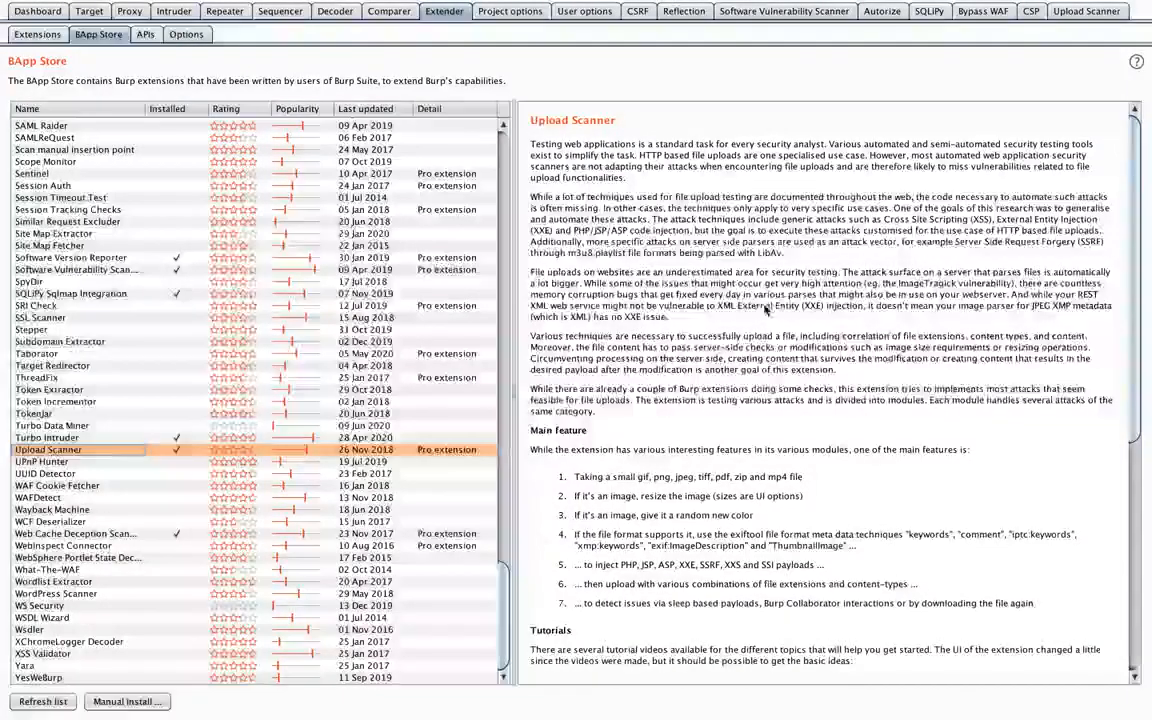
{"action": "left_click", "coordinate": [881, 11]}
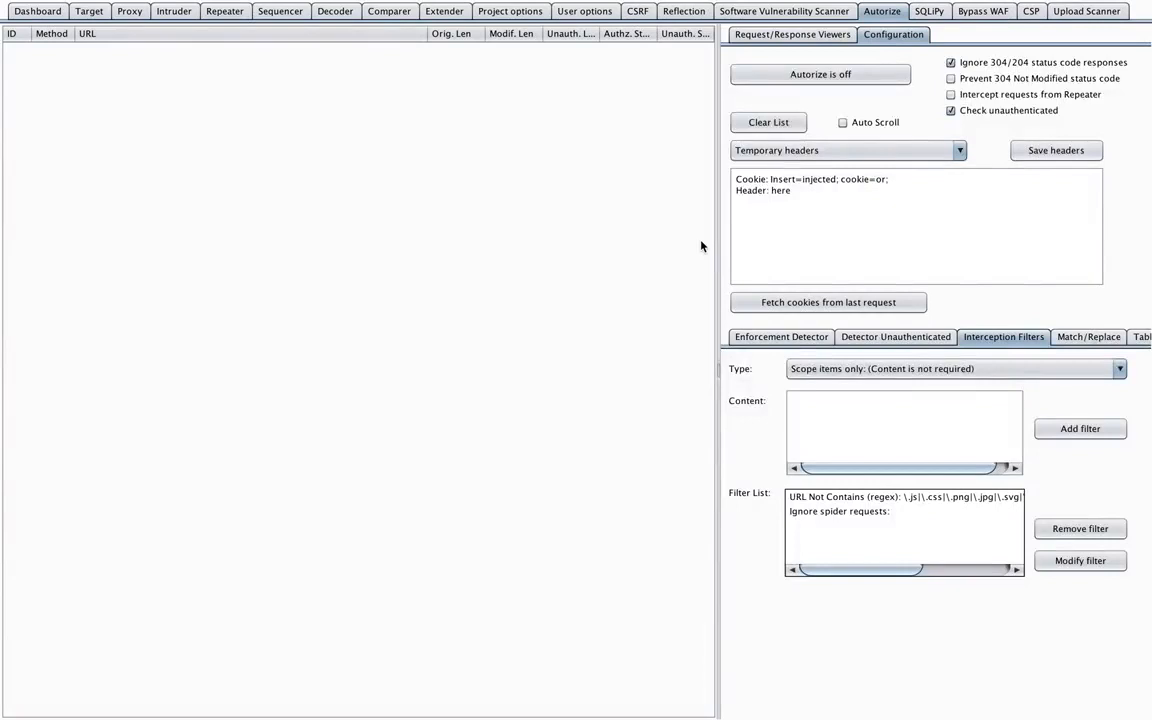
{"action": "mouse_move", "coordinate": [644, 6]}
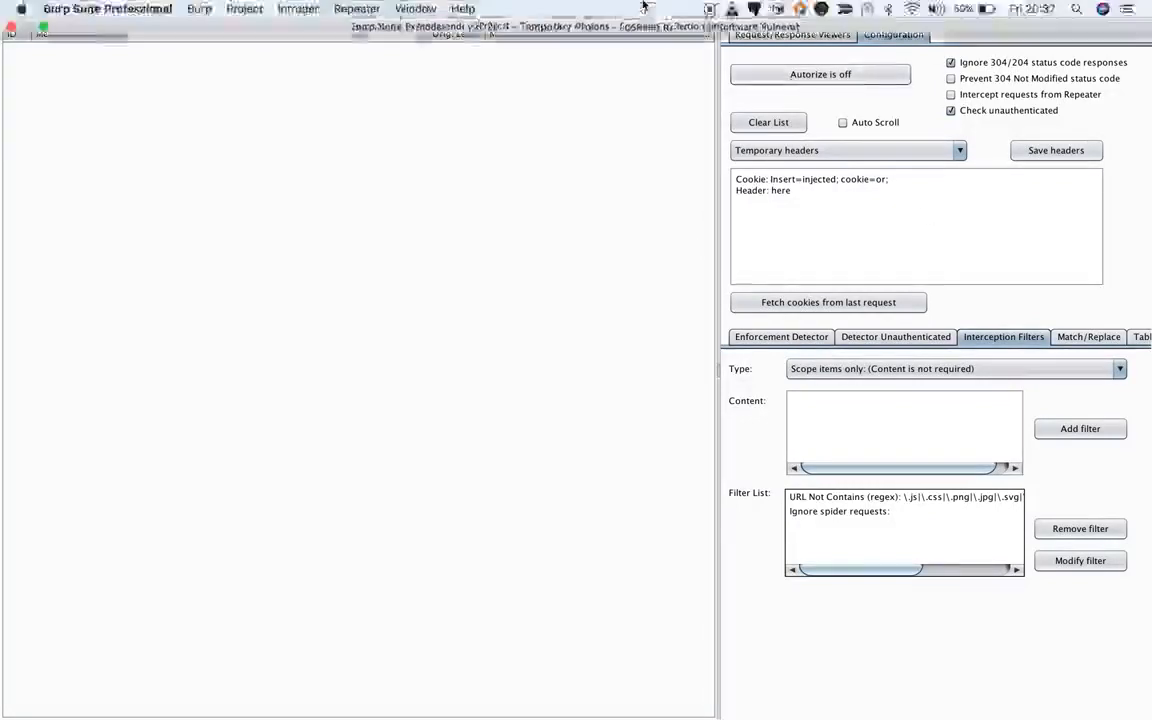